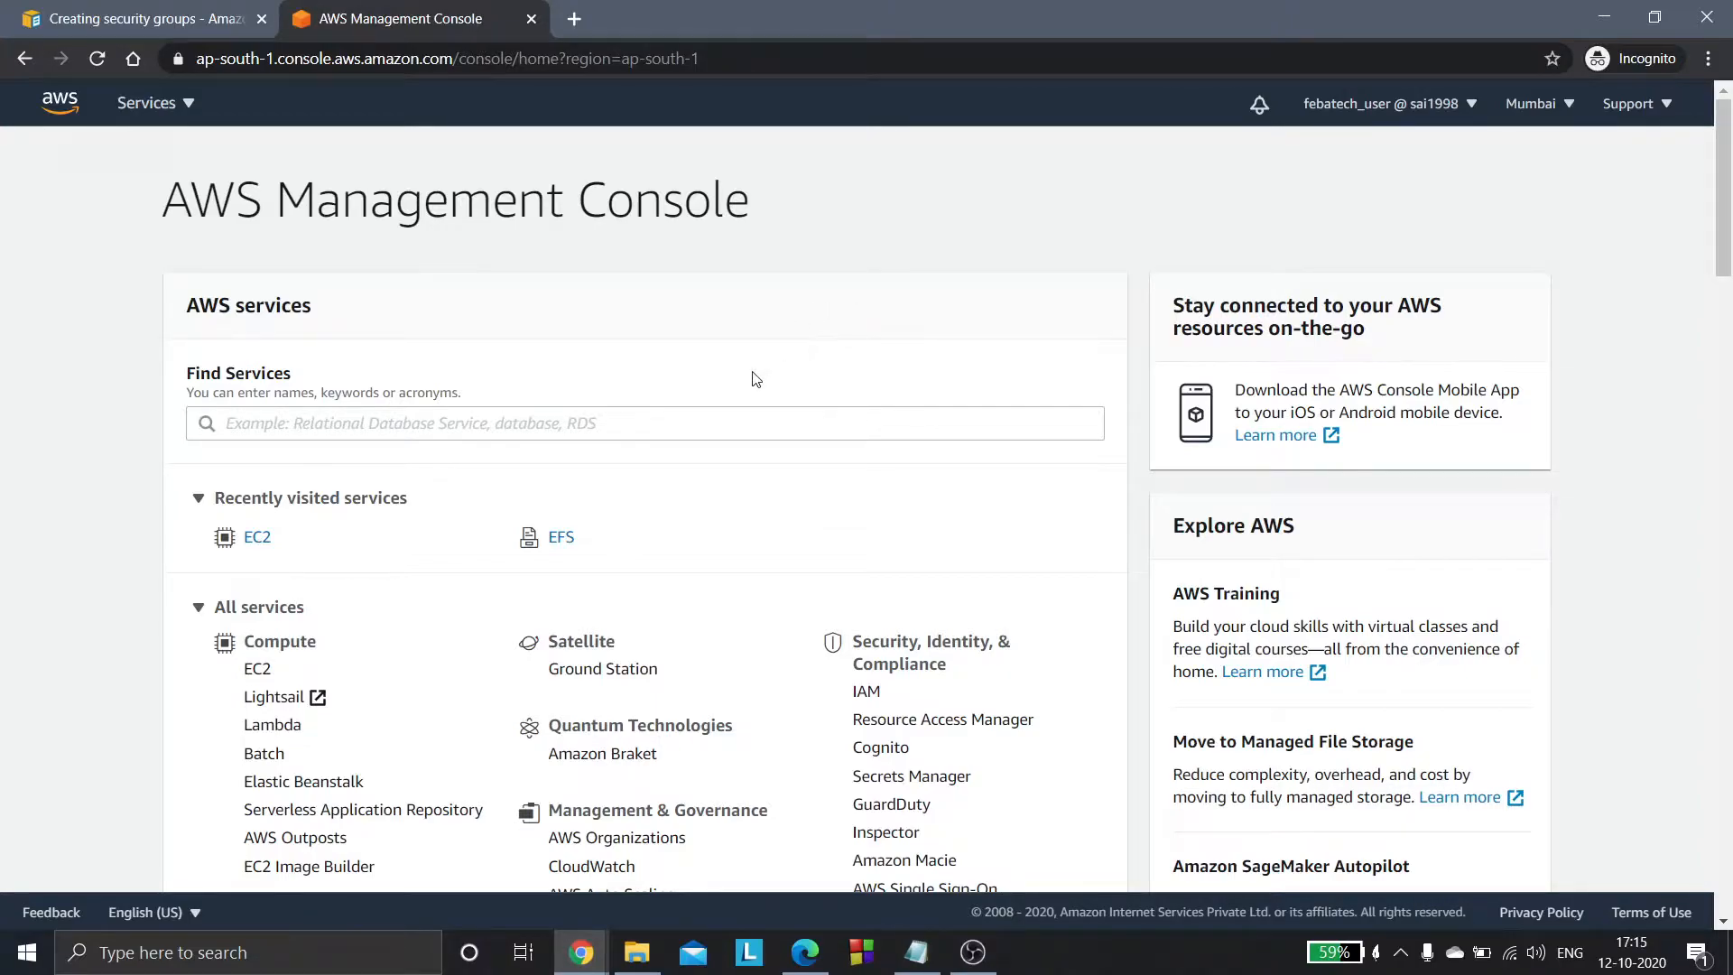
# - Open the EFS service from the AWS list of storage services
pyautogui.click(782, 422)
pyautogui.click(668, 298)
pyautogui.click(183, 115)
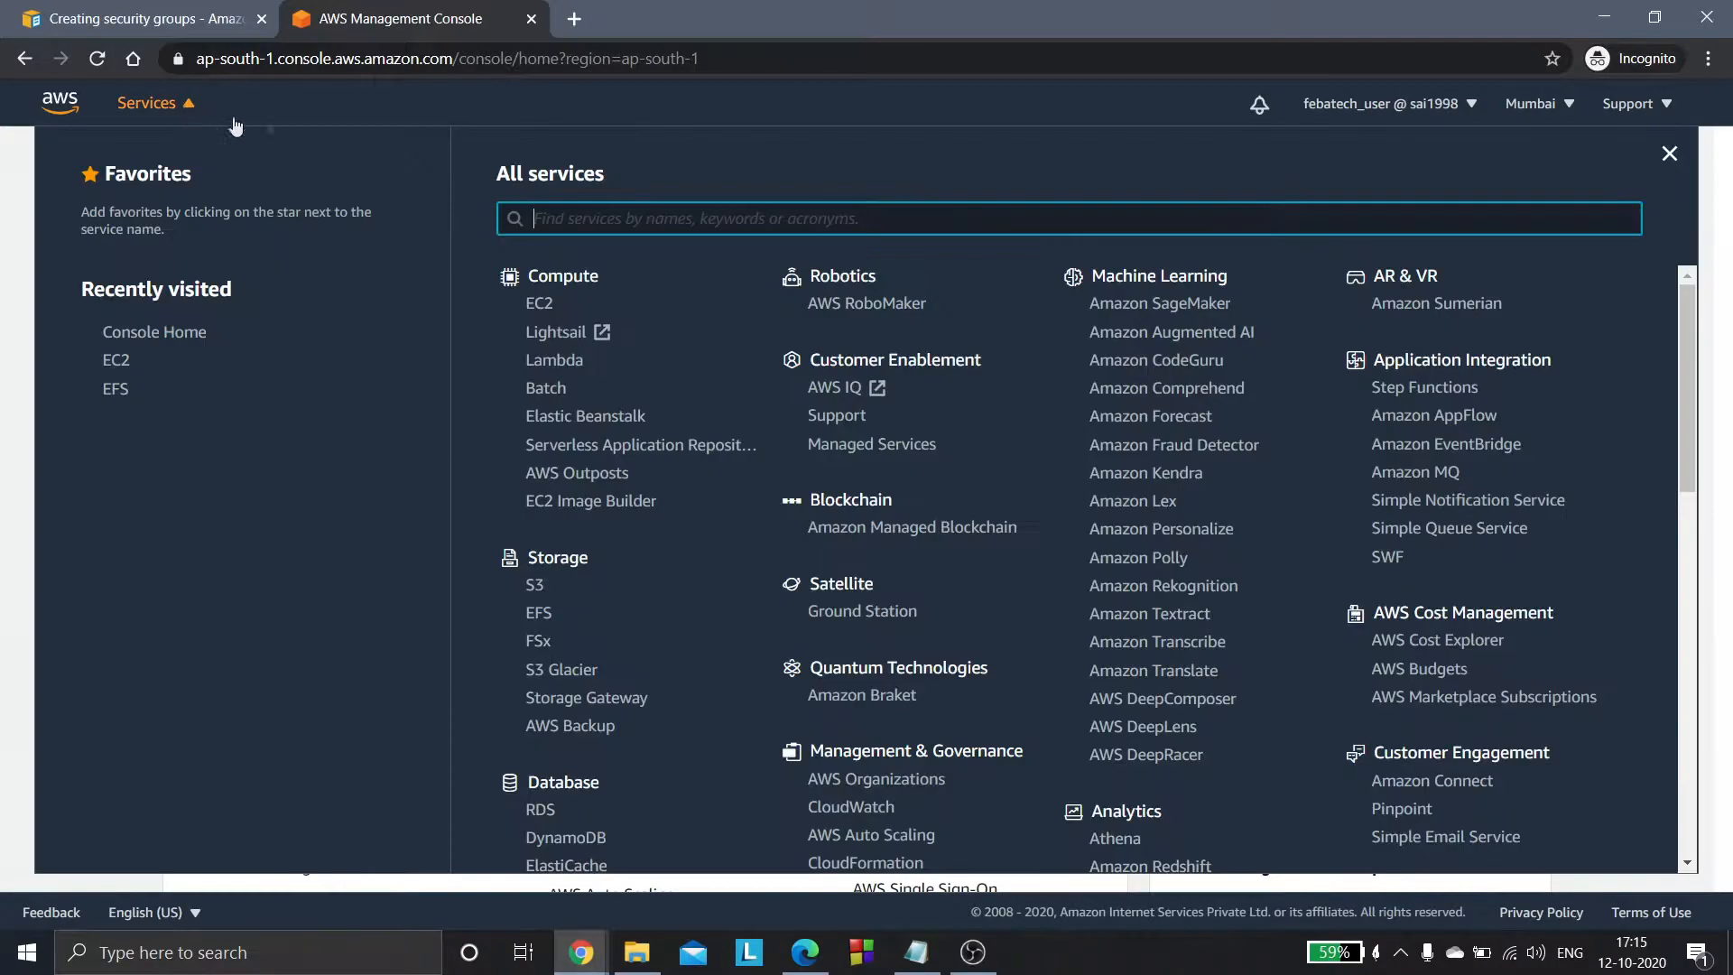
pyautogui.click(539, 617)
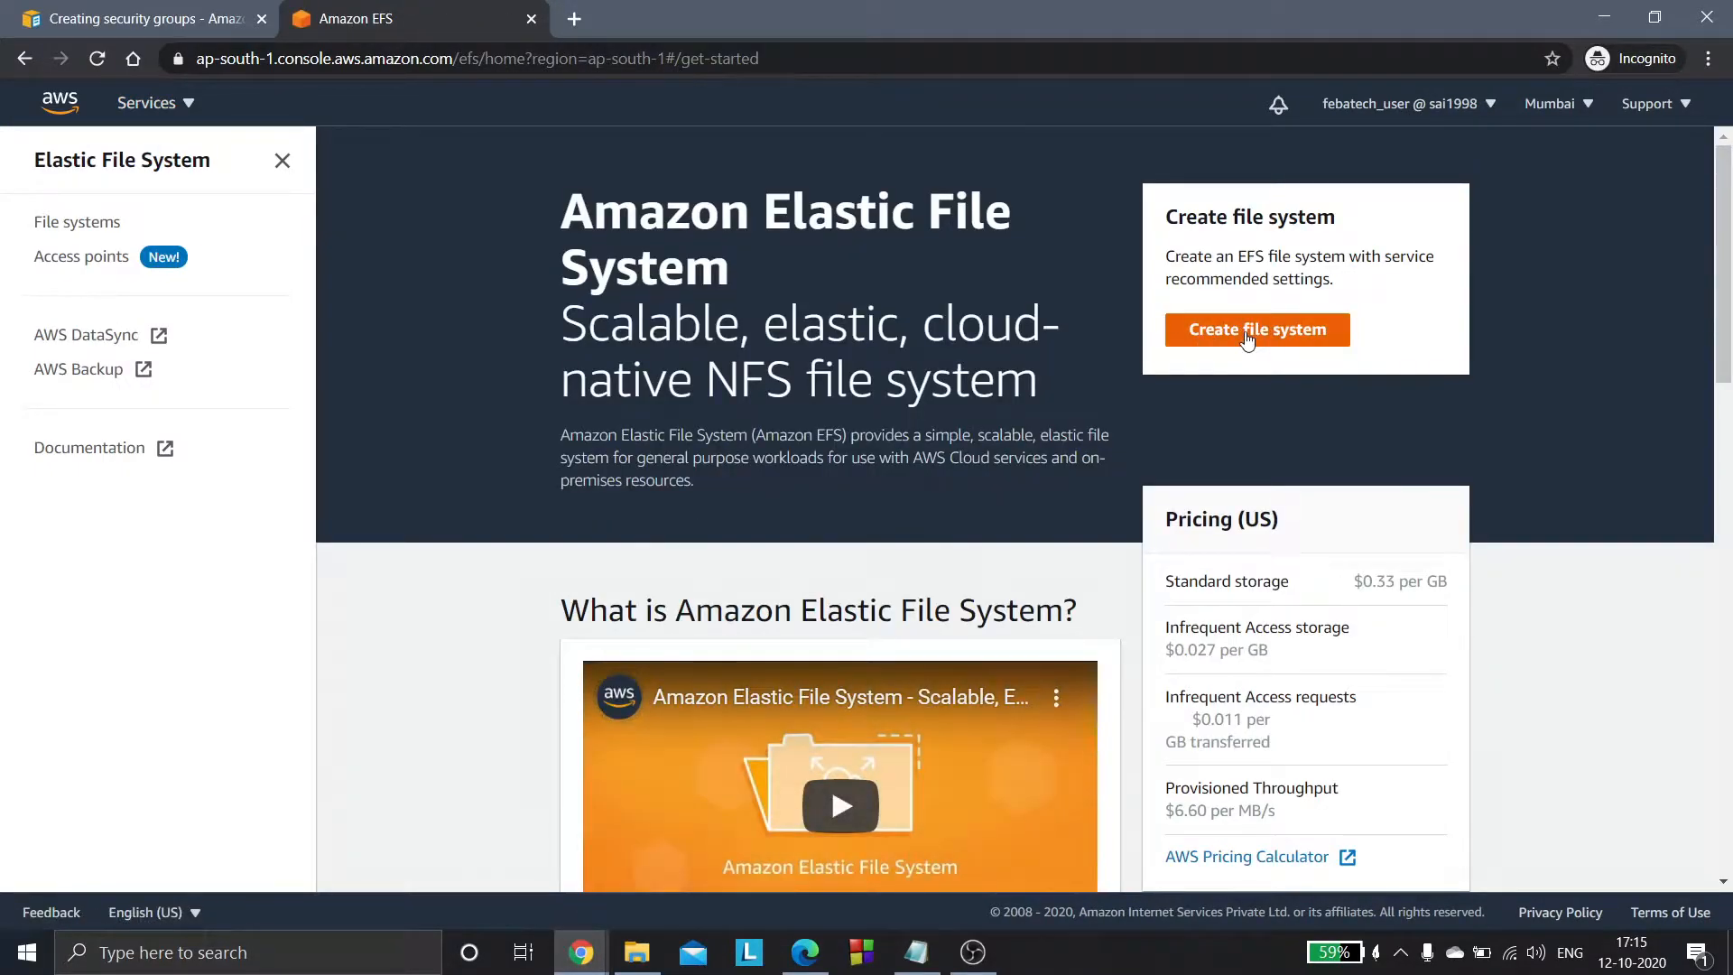
# - Create an EFS file system named efsfilesystem in the default VPC vpc-57ea0b3c
pyautogui.click(1247, 337)
pyautogui.click(804, 474)
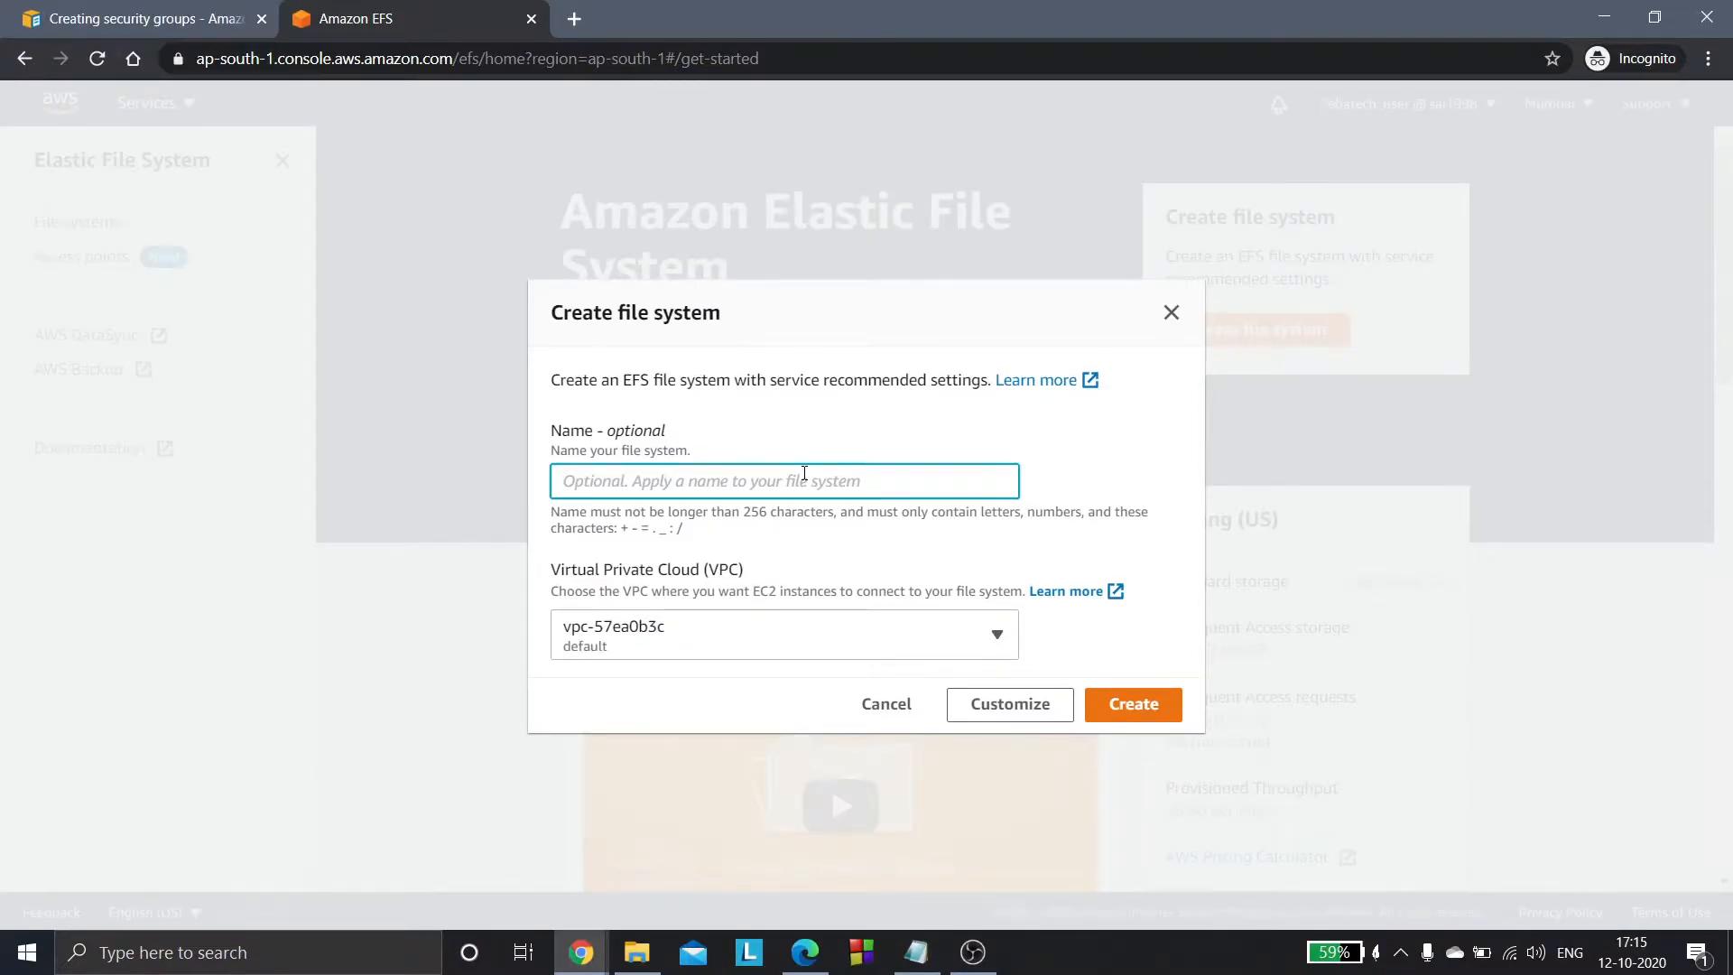
pyautogui.write('efsfilesystem')
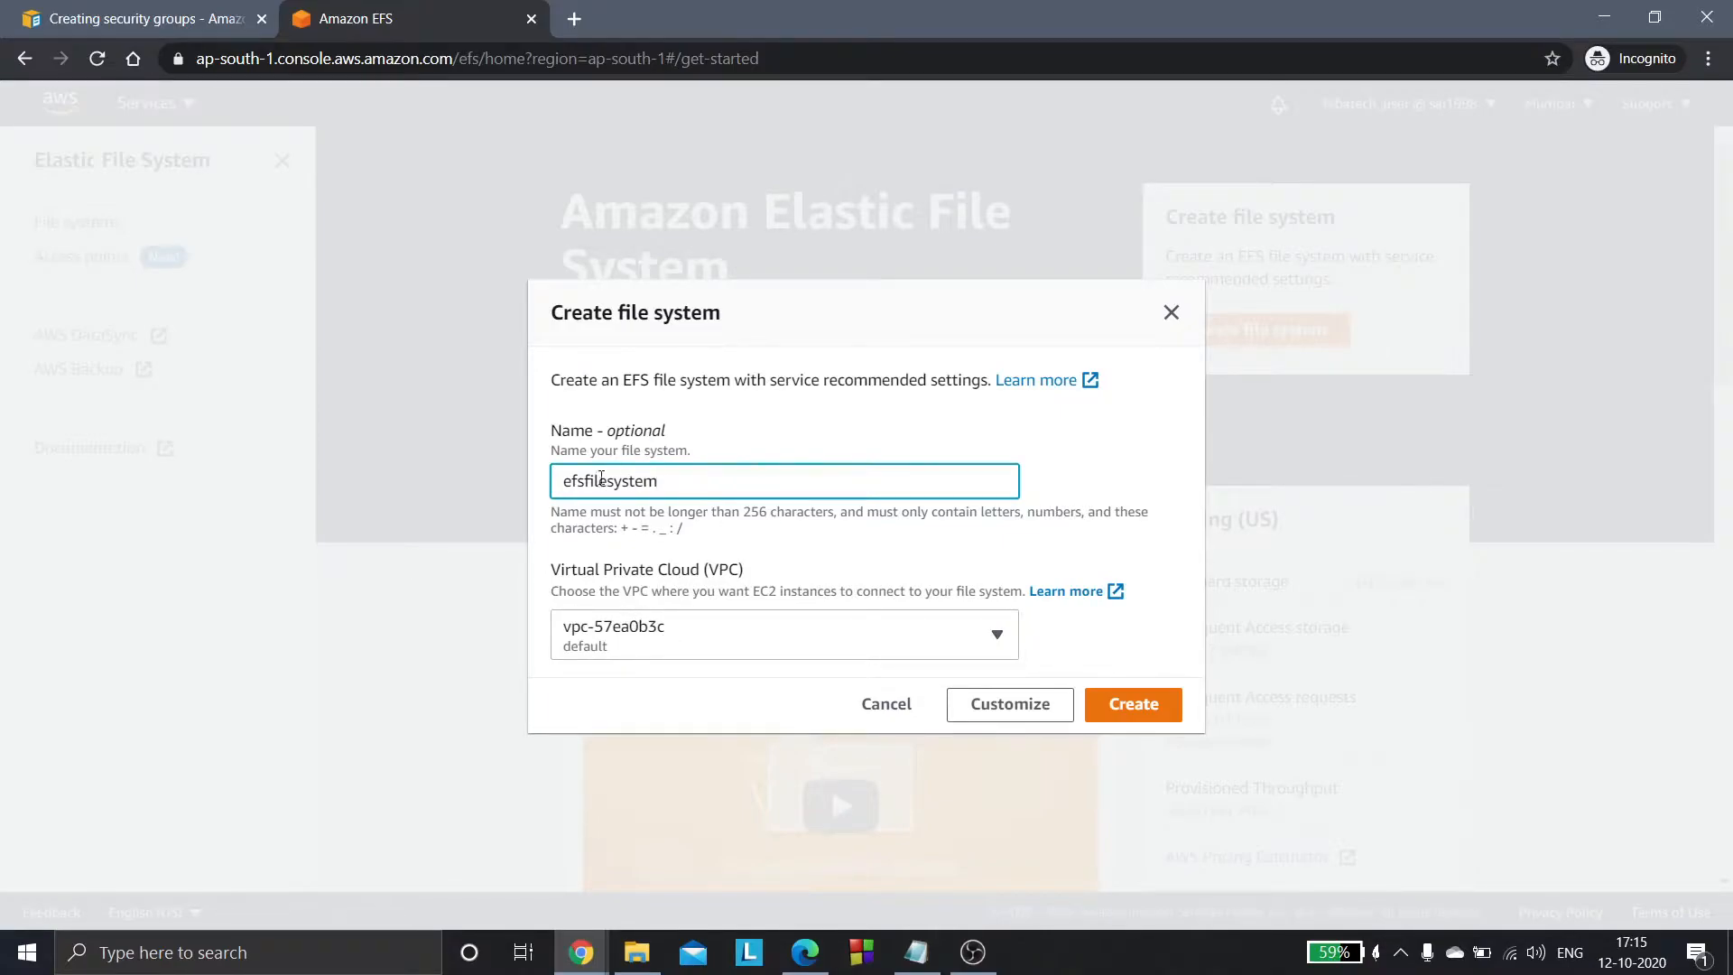
pyautogui.click(665, 646)
pyautogui.click(665, 646)
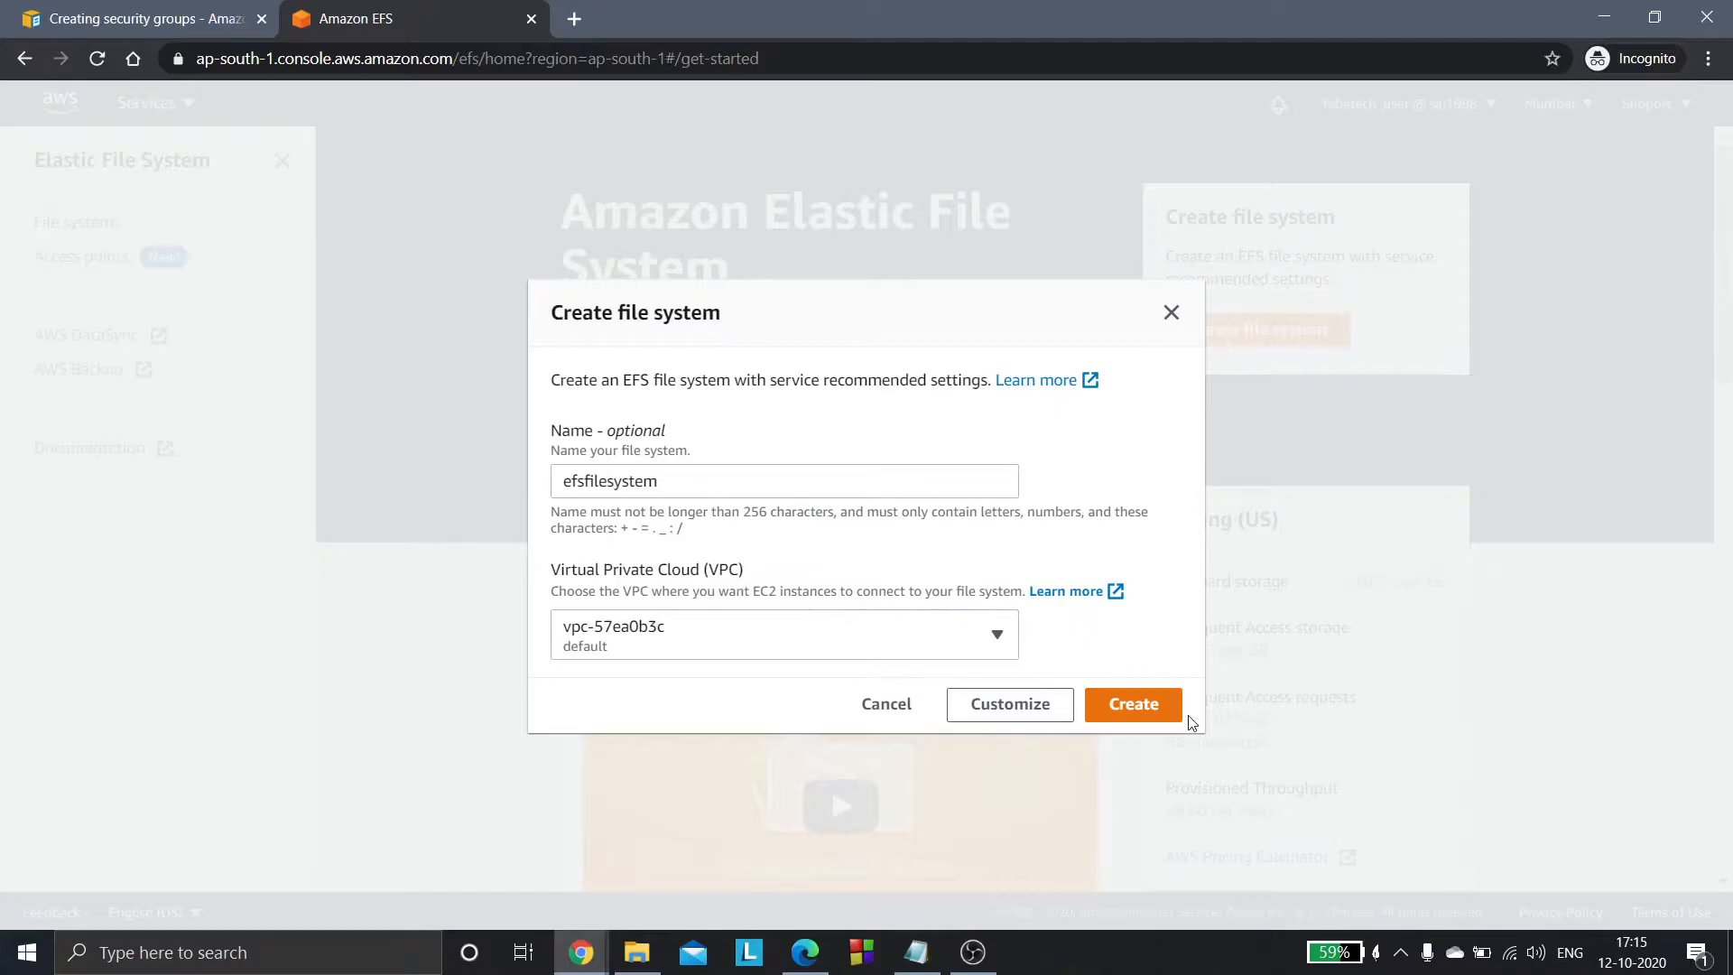
pyautogui.click(1147, 711)
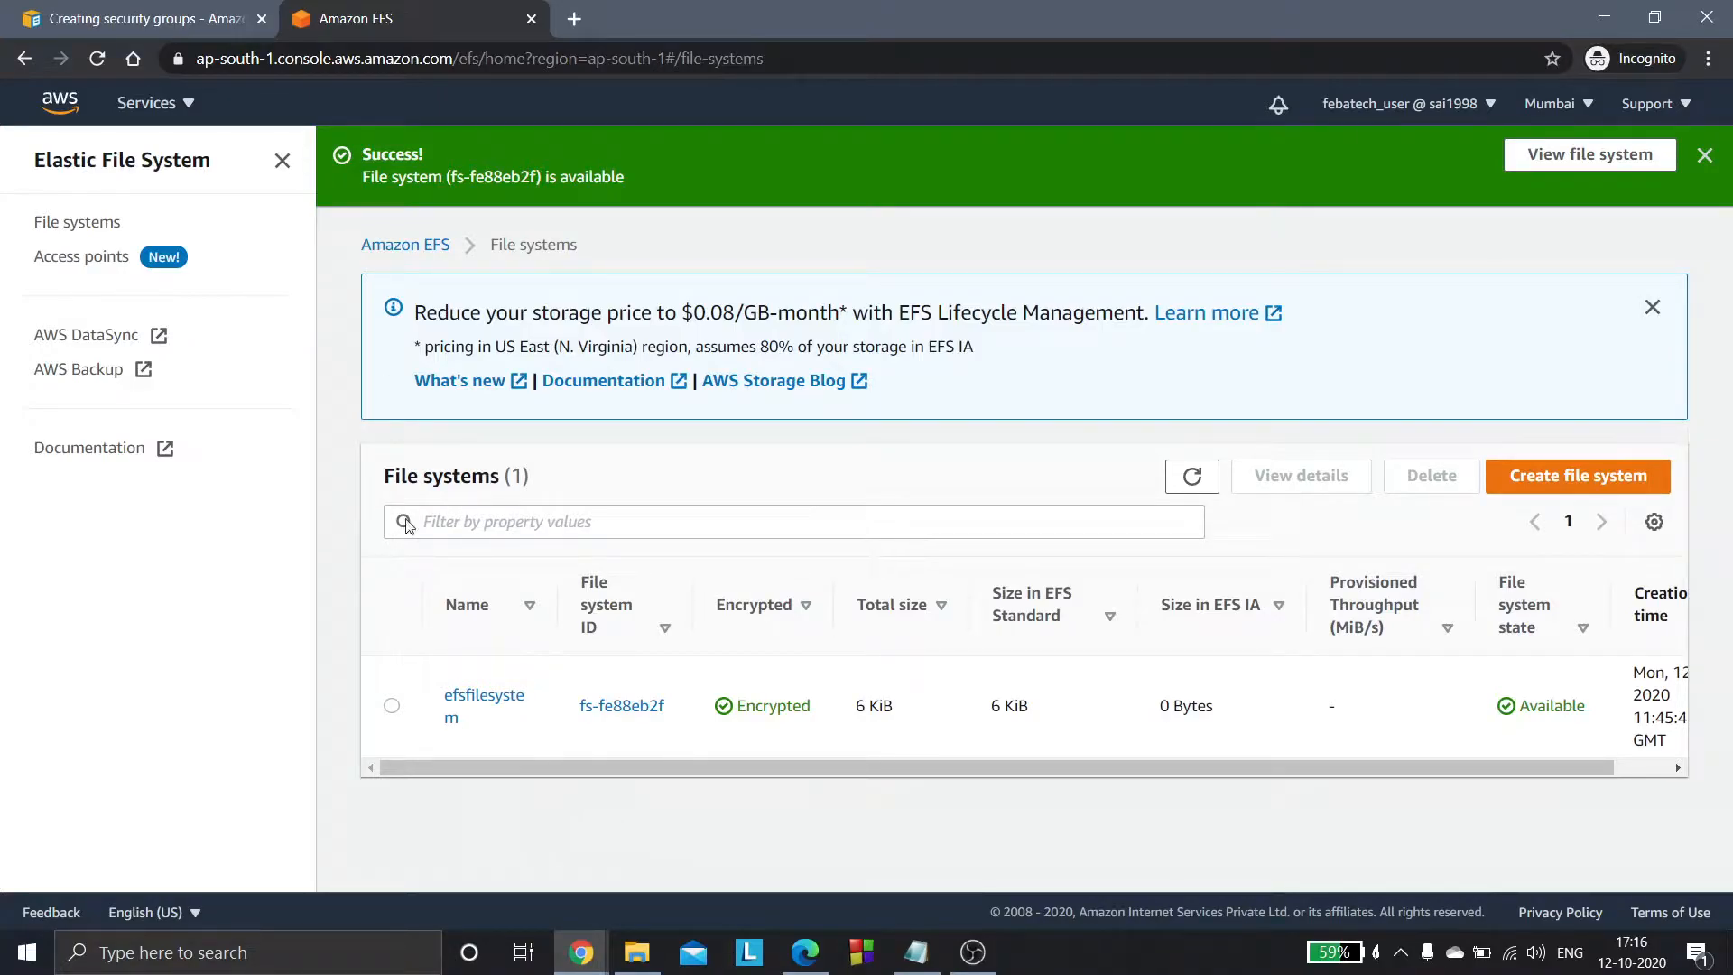
# - Start launching an EC2 instance from the Amazon Linux AMI 2018.03.0 image with the t2.micro instance type
pyautogui.click(158, 106)
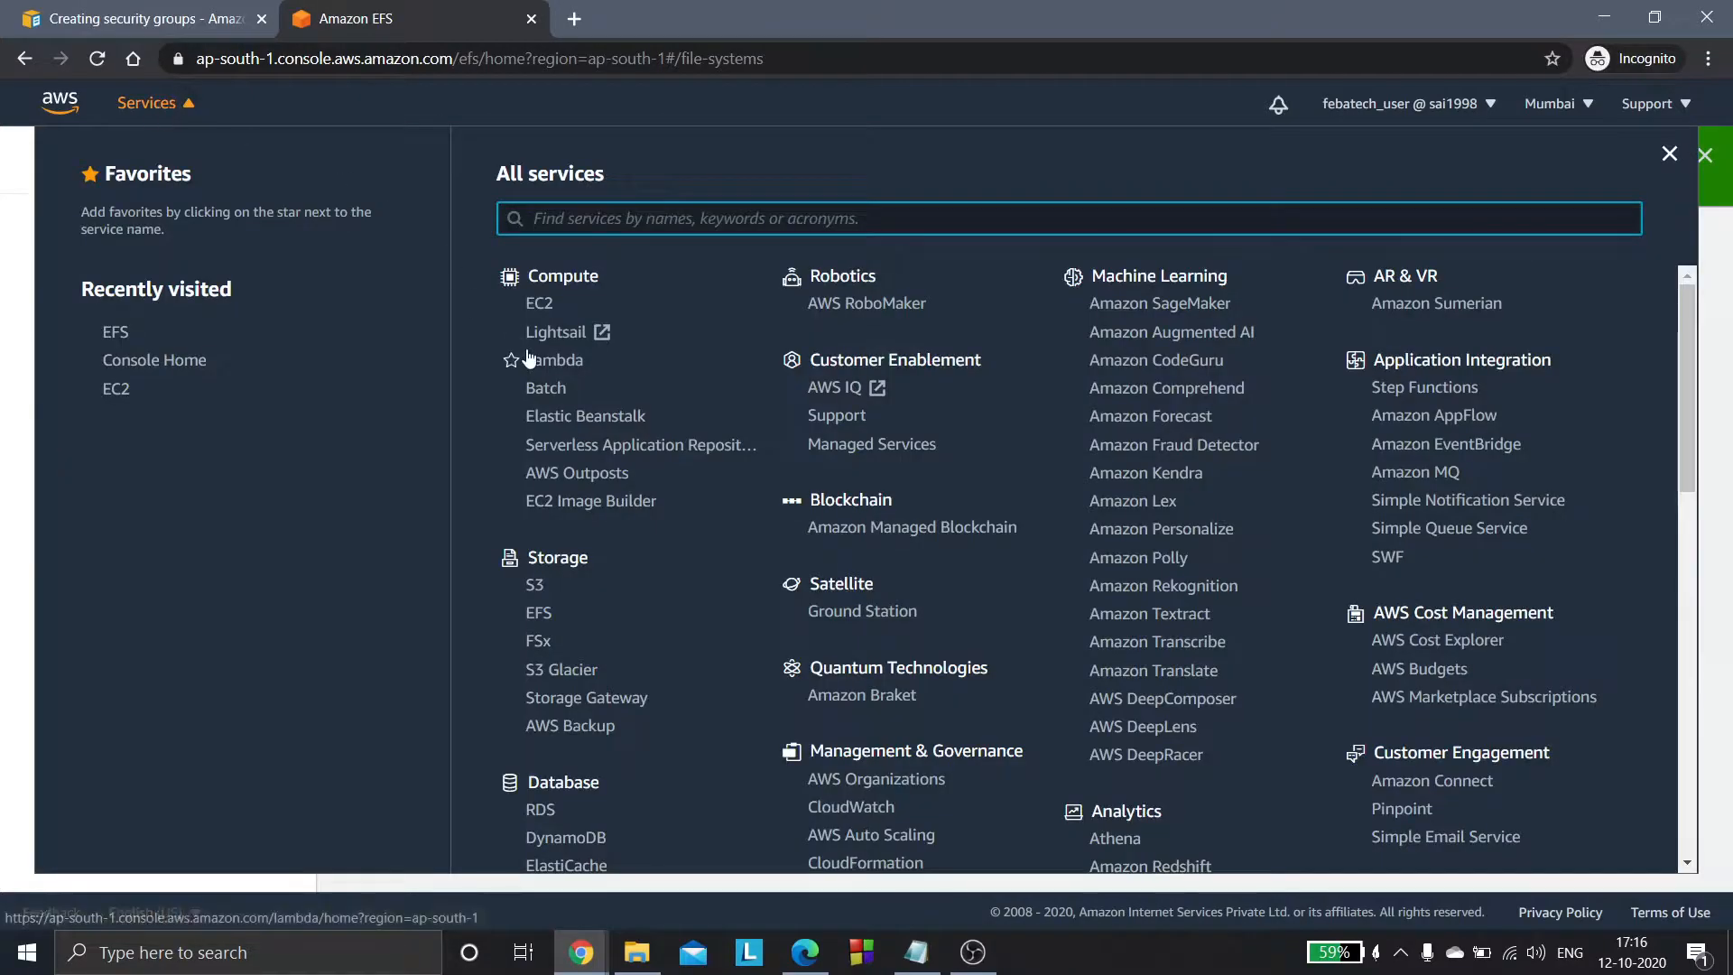
pyautogui.click(539, 303)
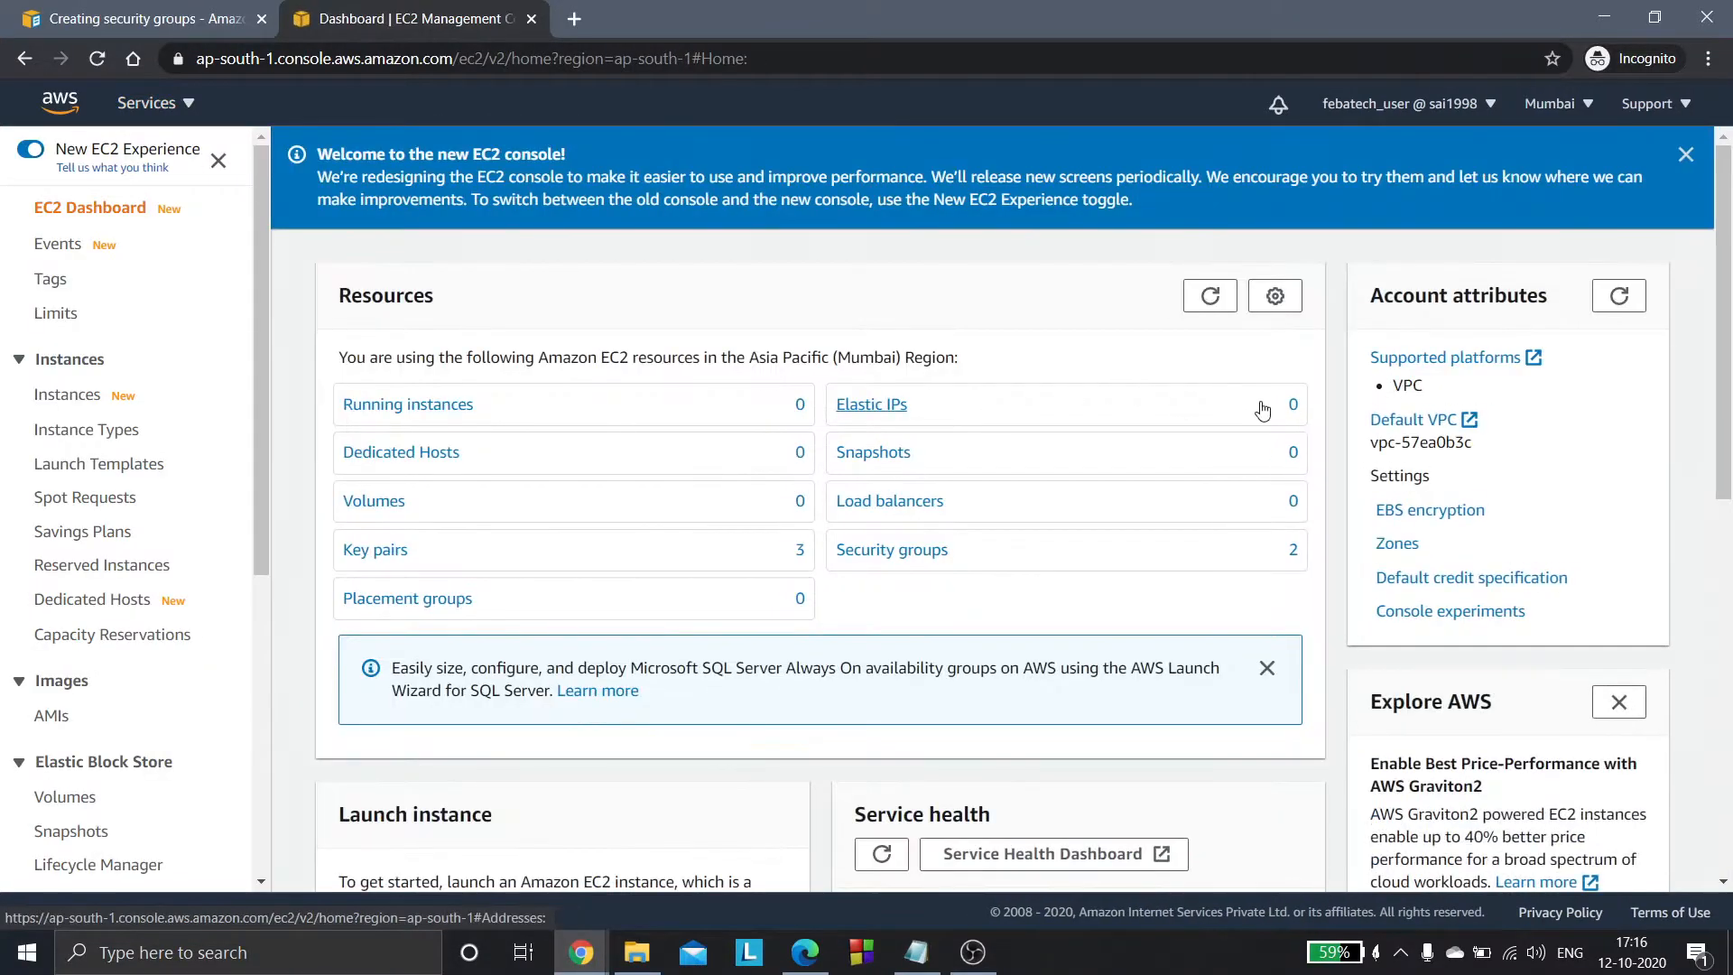
pyautogui.click(413, 402)
pyautogui.click(1566, 260)
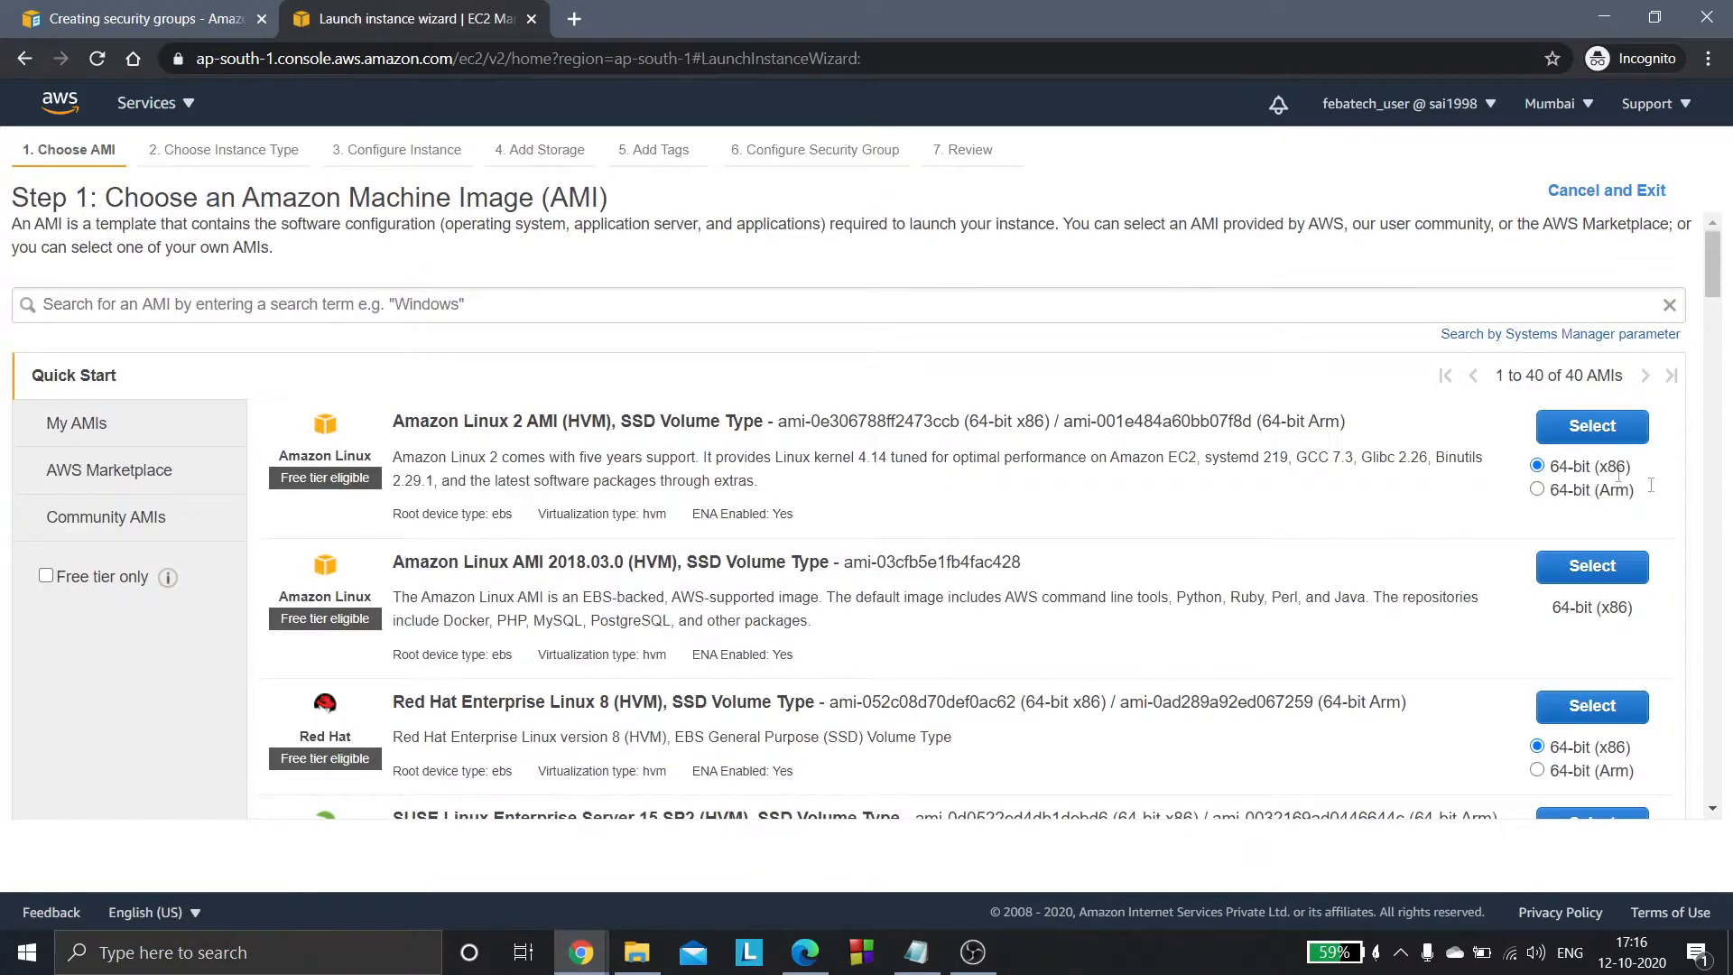
pyautogui.click(1624, 584)
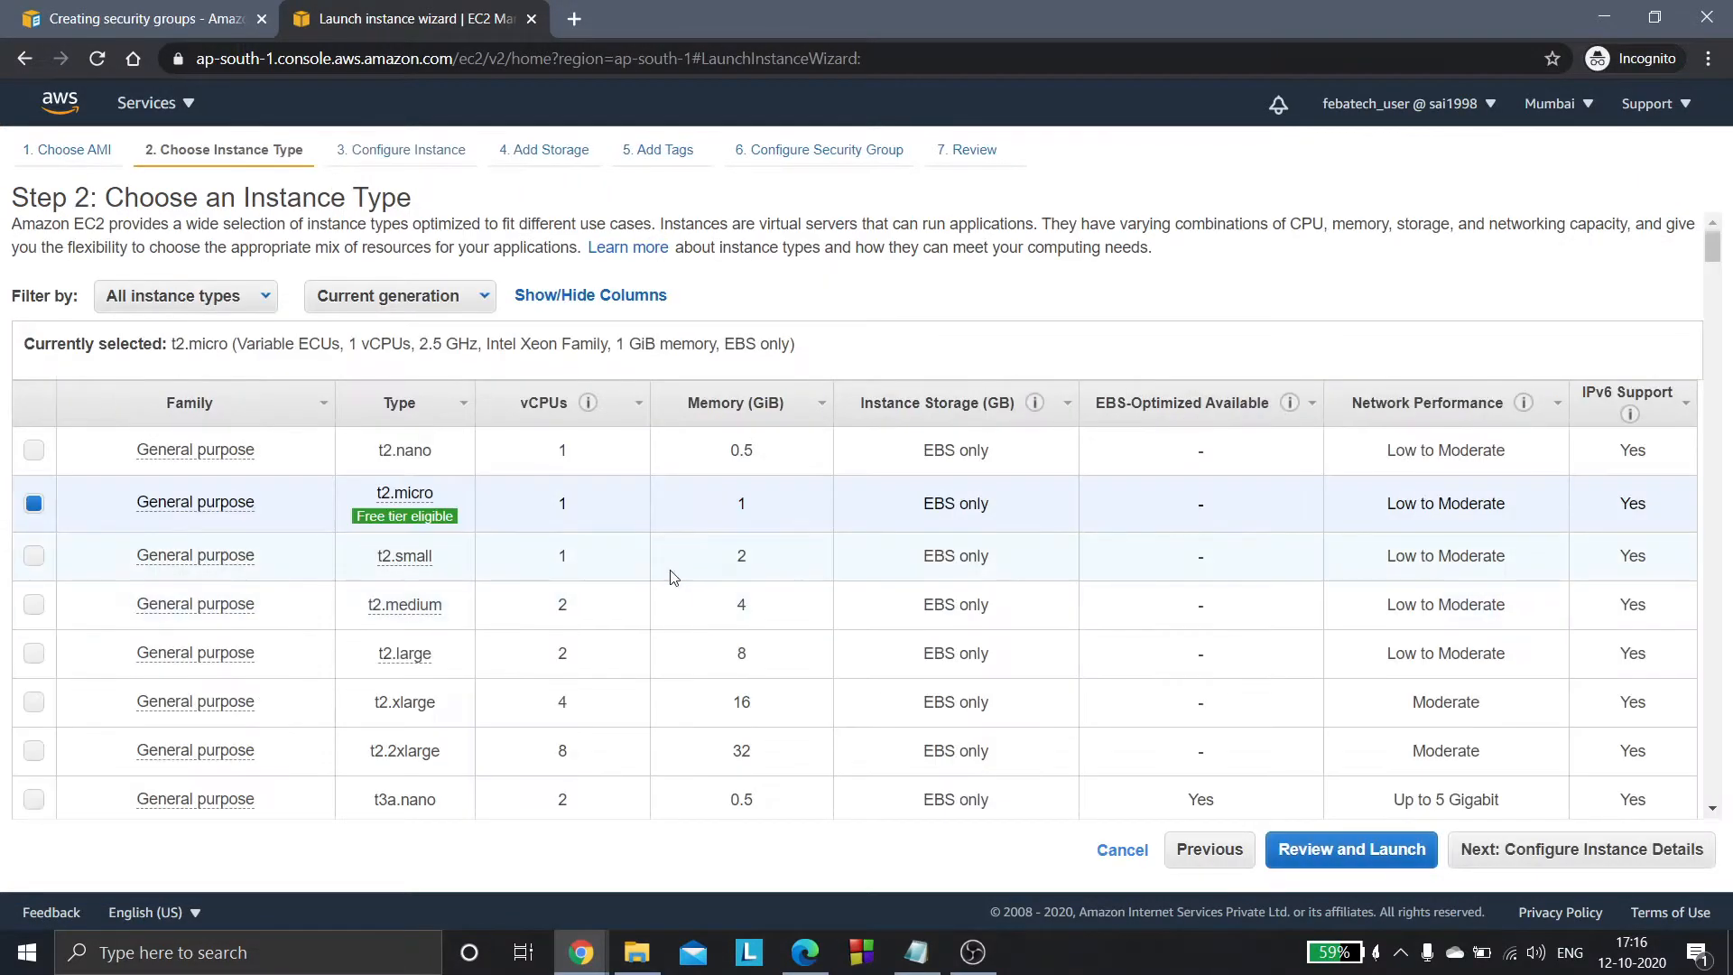
pyautogui.click(1527, 846)
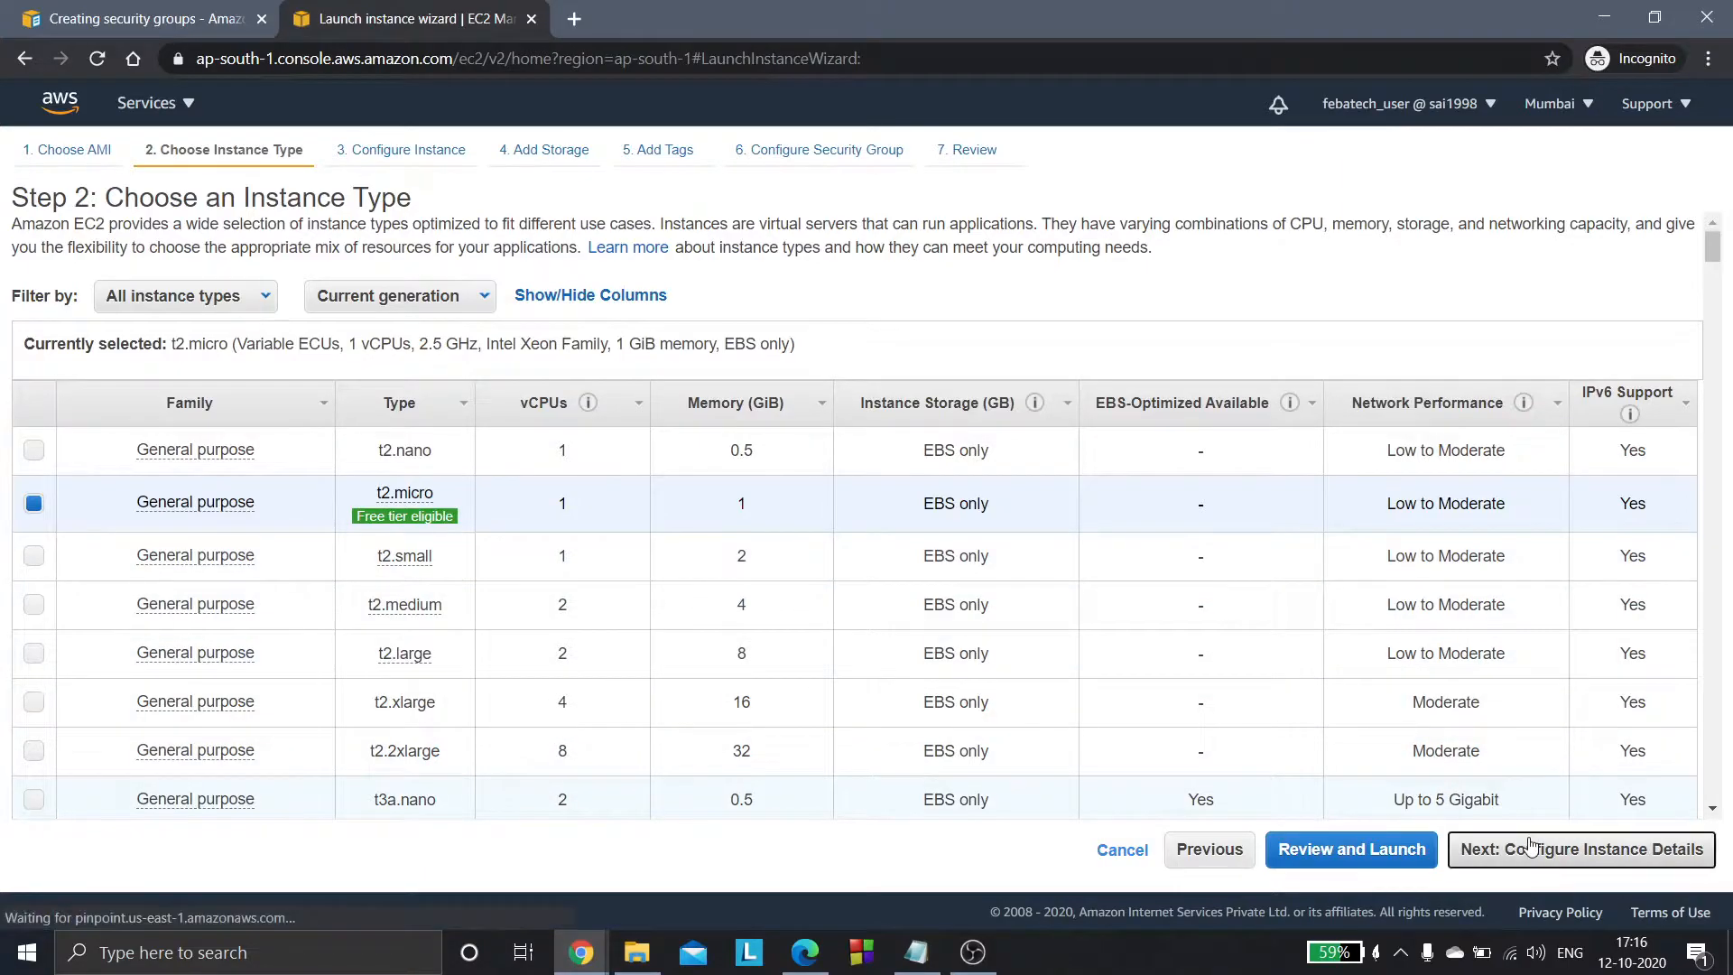
# - Add the efsfilesystem file system to the instance details with the mount point /mnt/efs/fs1
pyautogui.moveTo(1718, 379); pyautogui.dragTo(1717, 596)
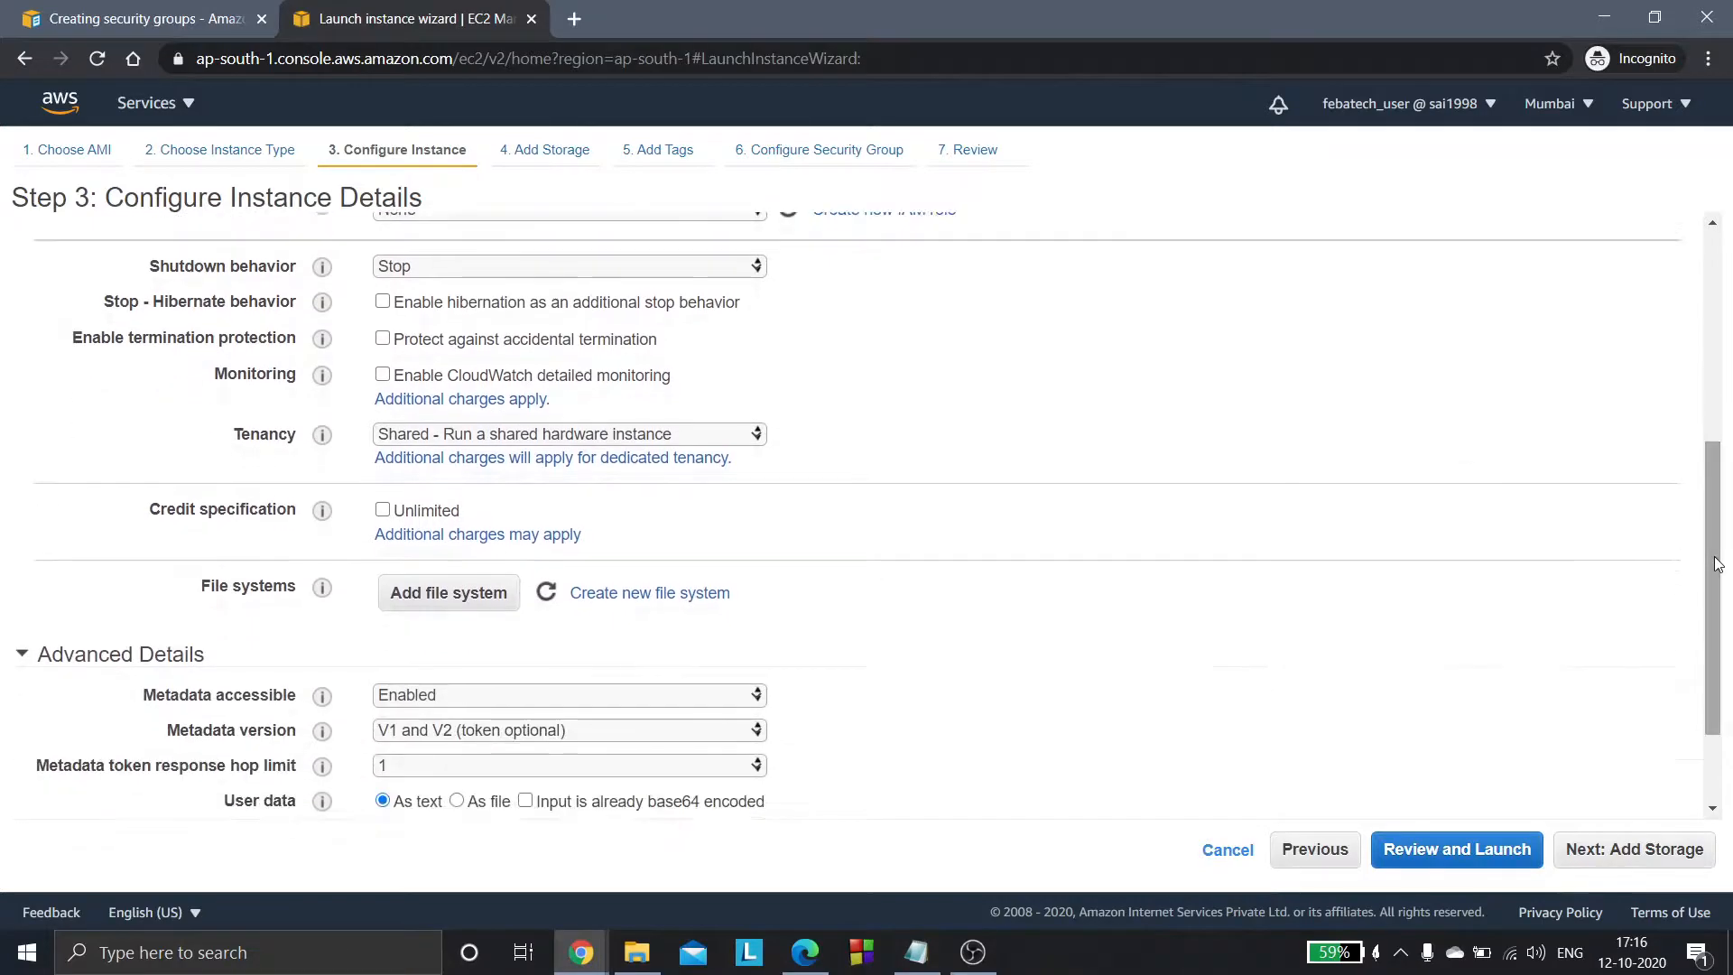
pyautogui.click(433, 601)
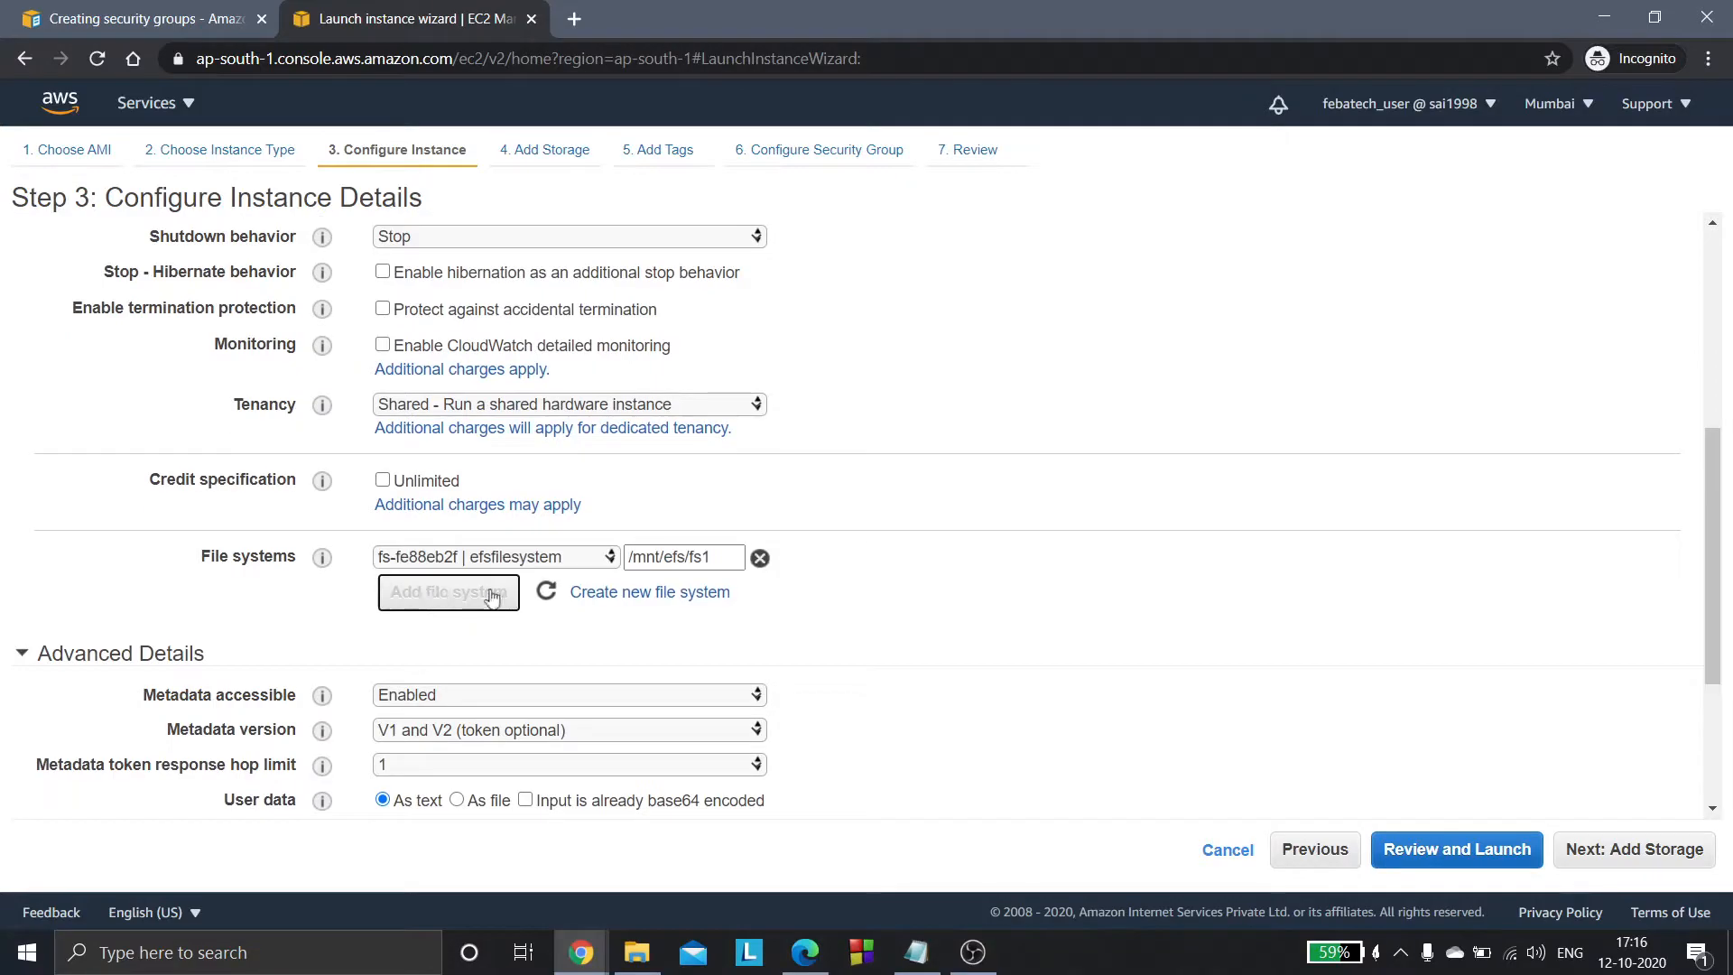
pyautogui.moveTo(629, 557); pyautogui.dragTo(726, 560)
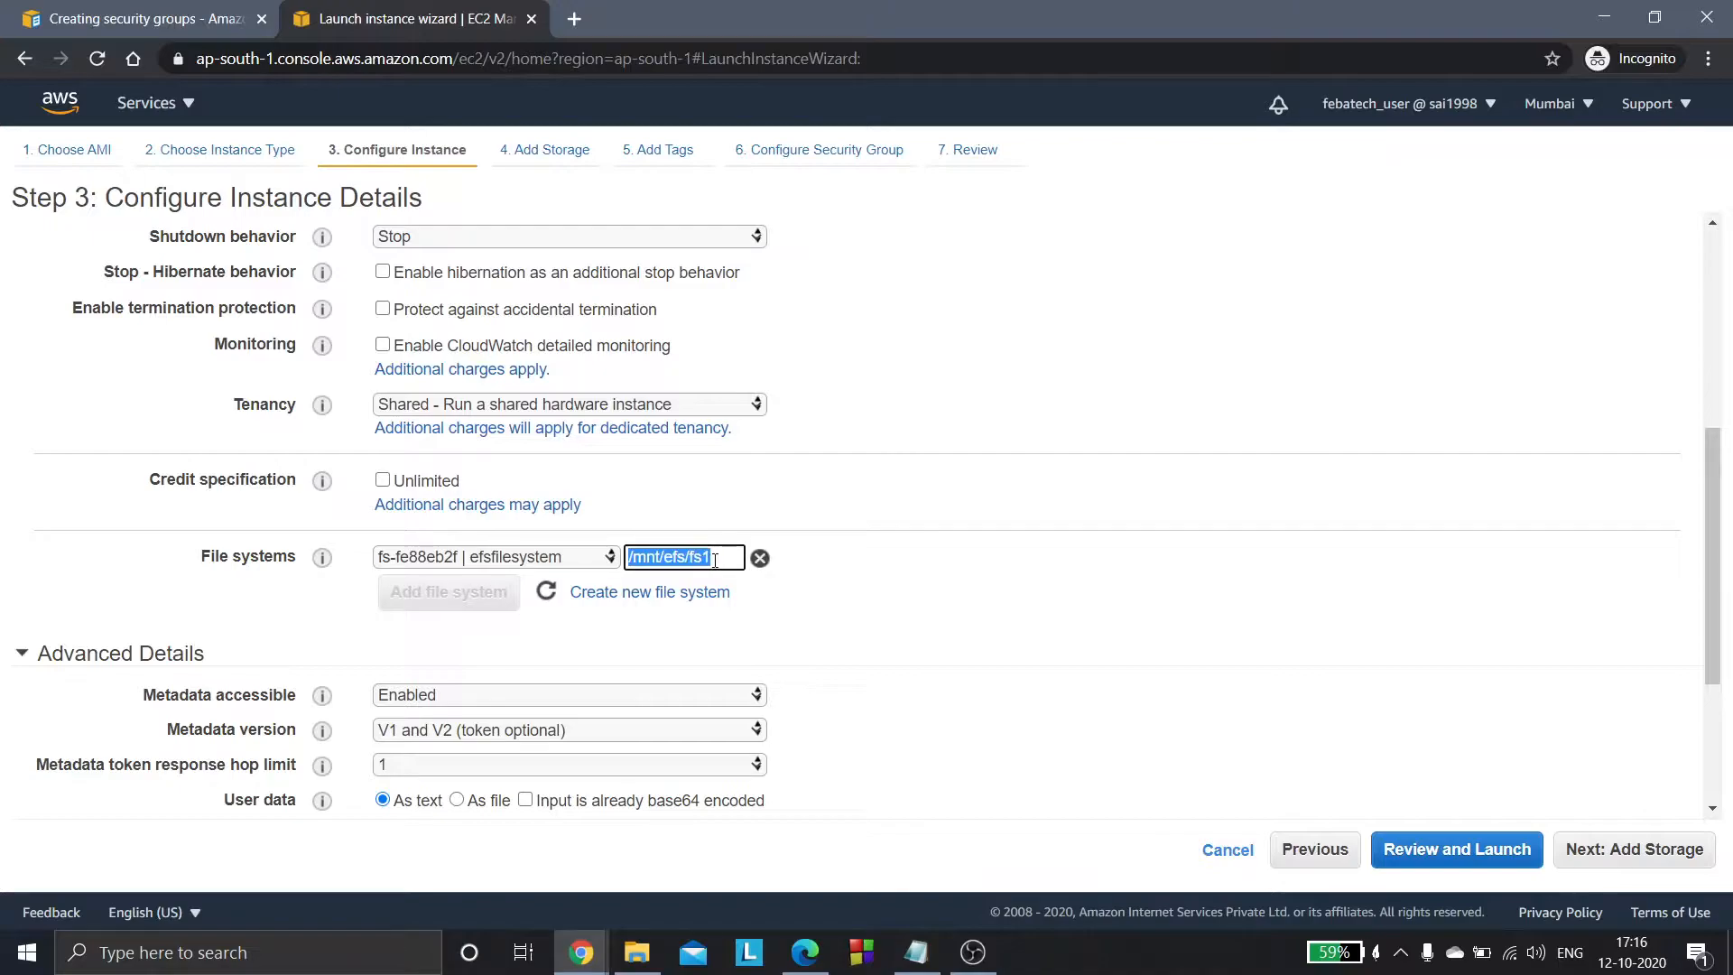
pyautogui.click(840, 675)
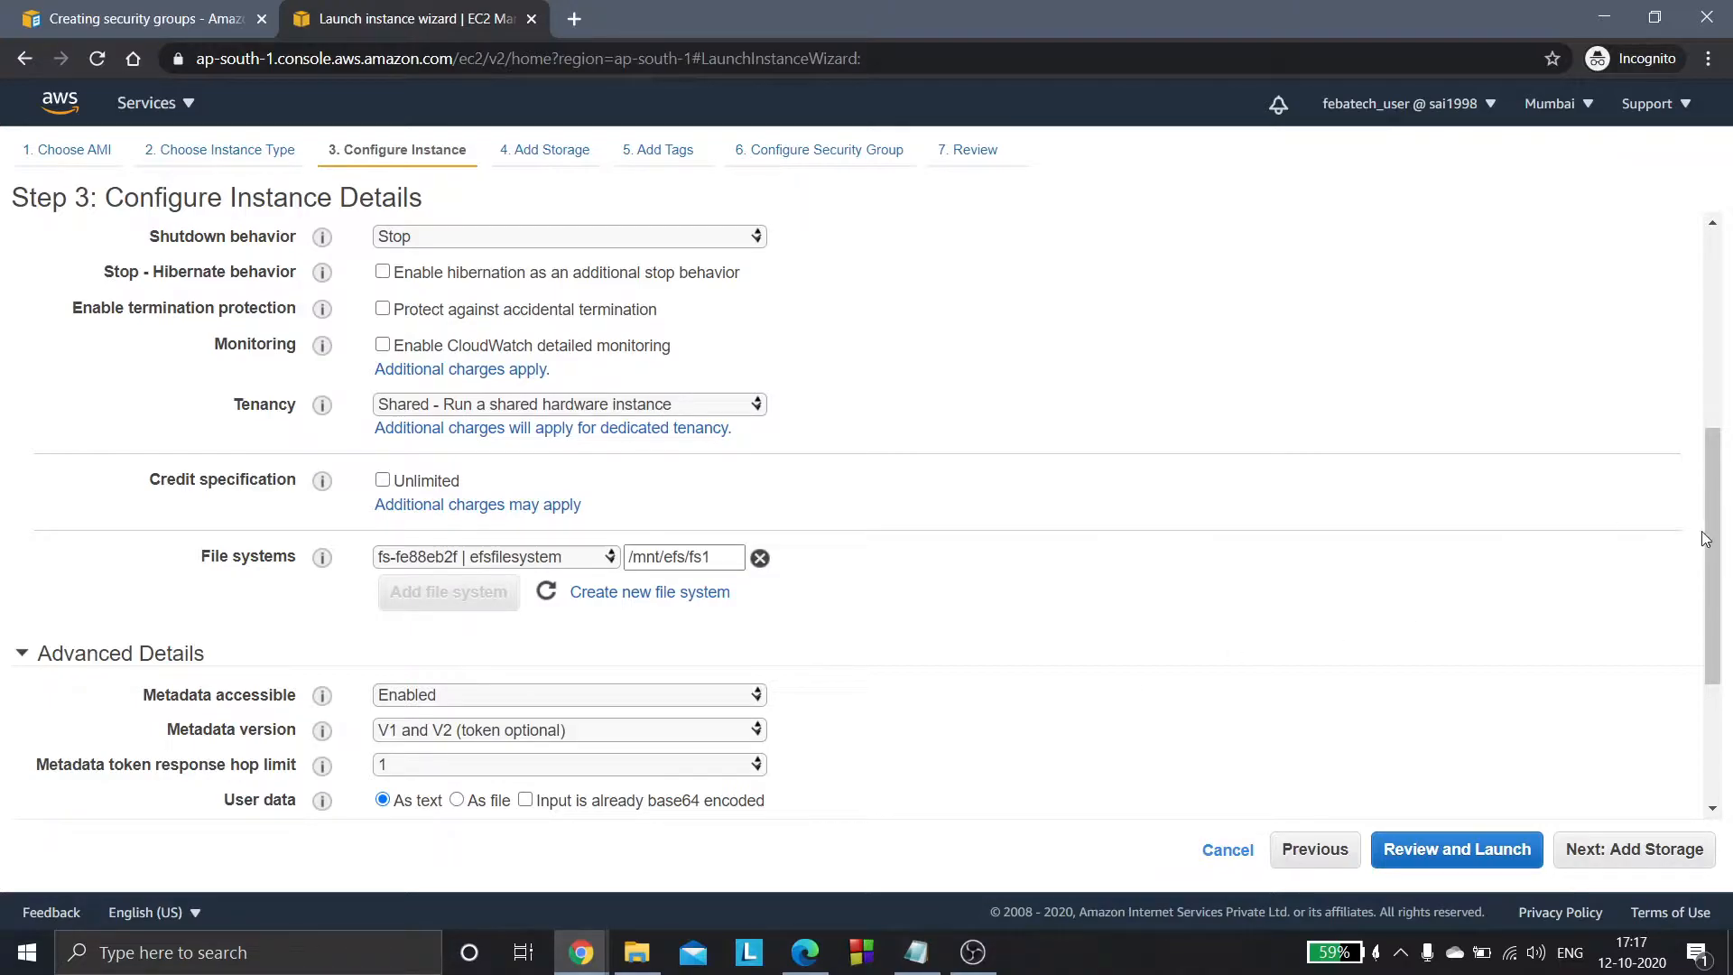
pyautogui.scroll(-3, 1712, 539)
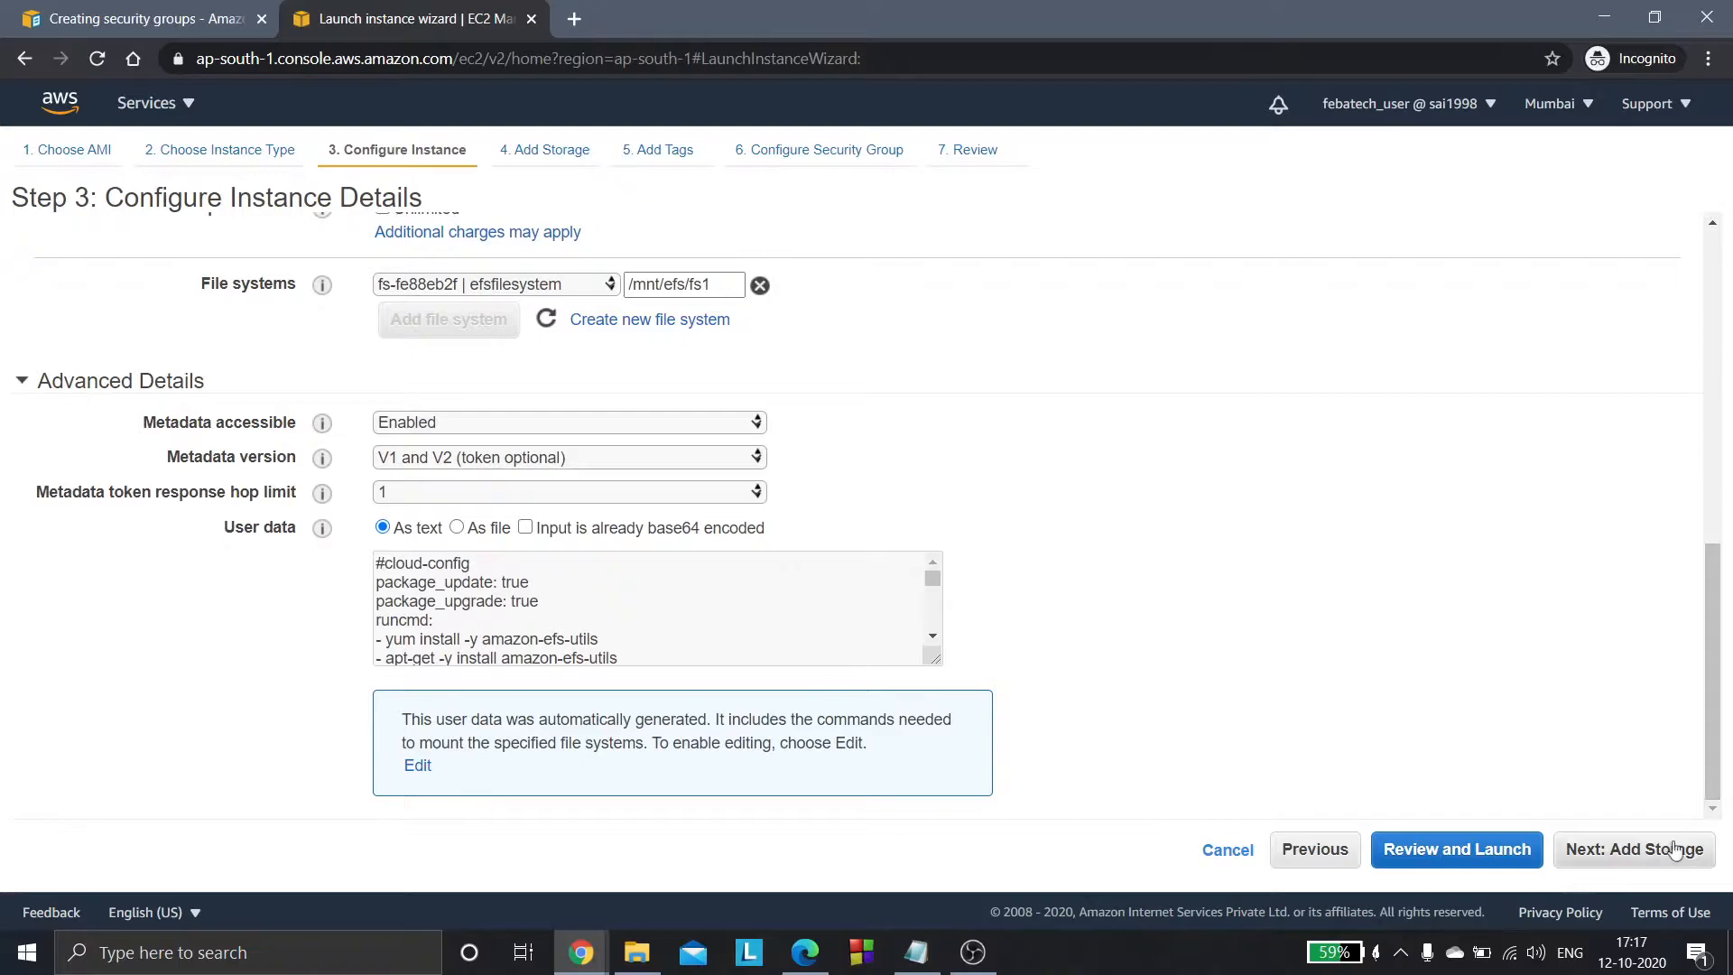
# - Keep the default storage without tags and assign the existing WBSG security group to the instance
pyautogui.click(1663, 855)
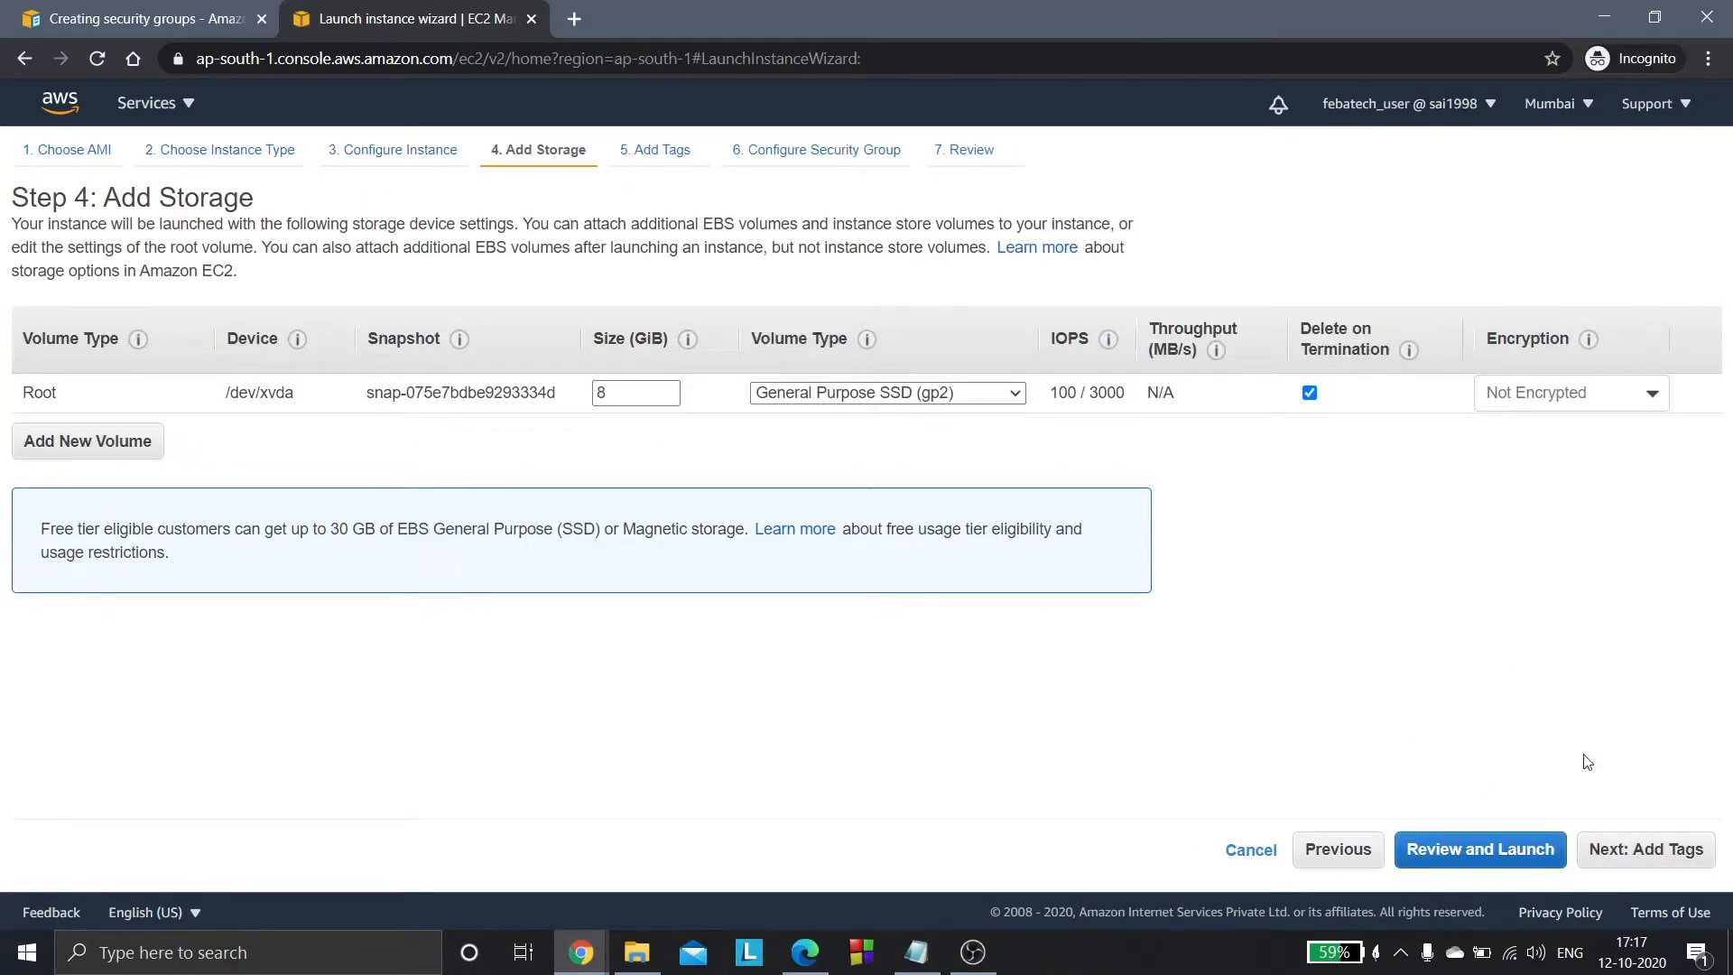
pyautogui.click(1634, 867)
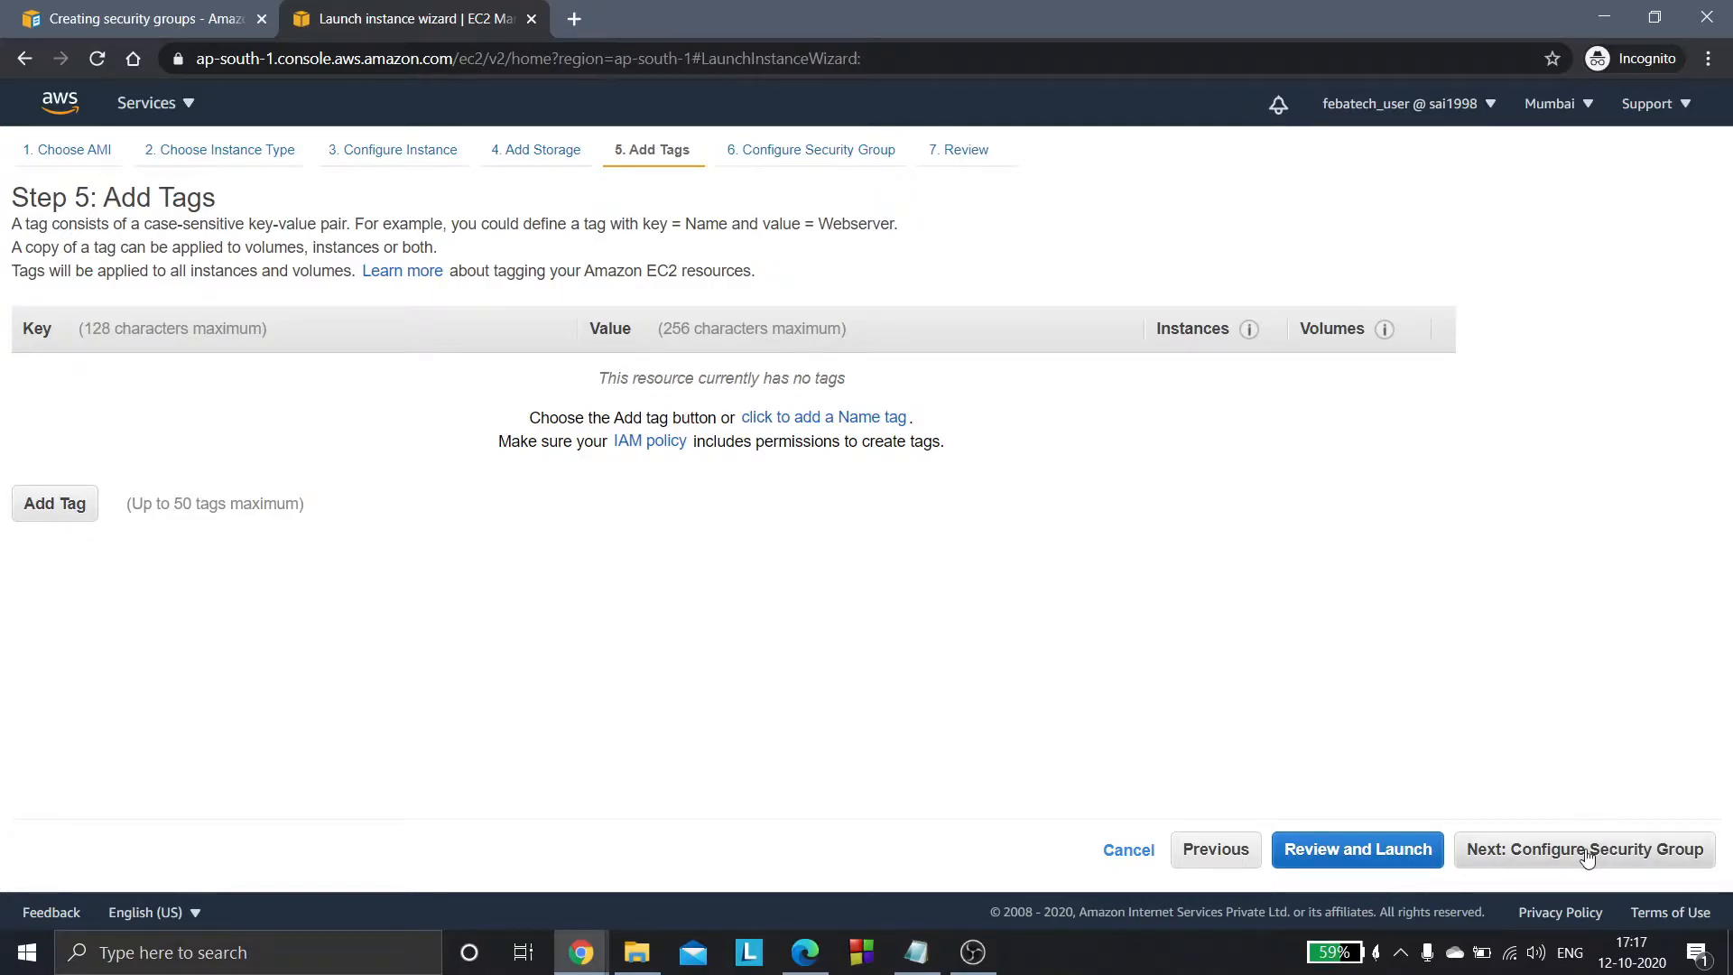
pyautogui.click(1586, 856)
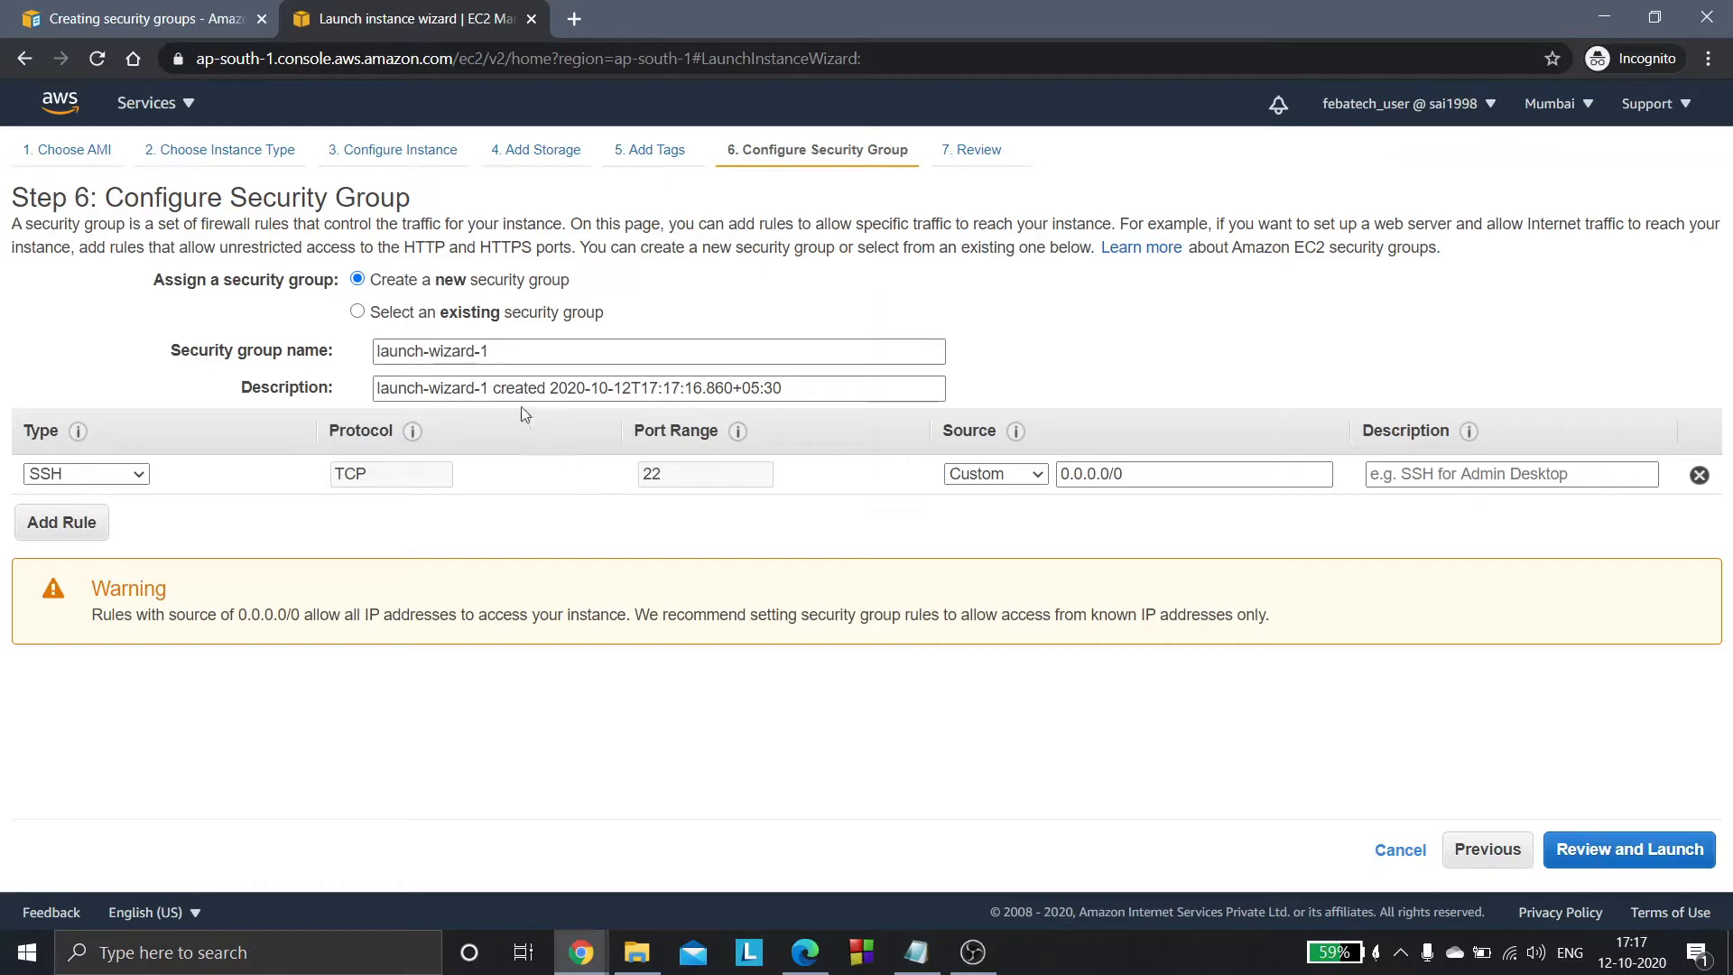
pyautogui.click(433, 318)
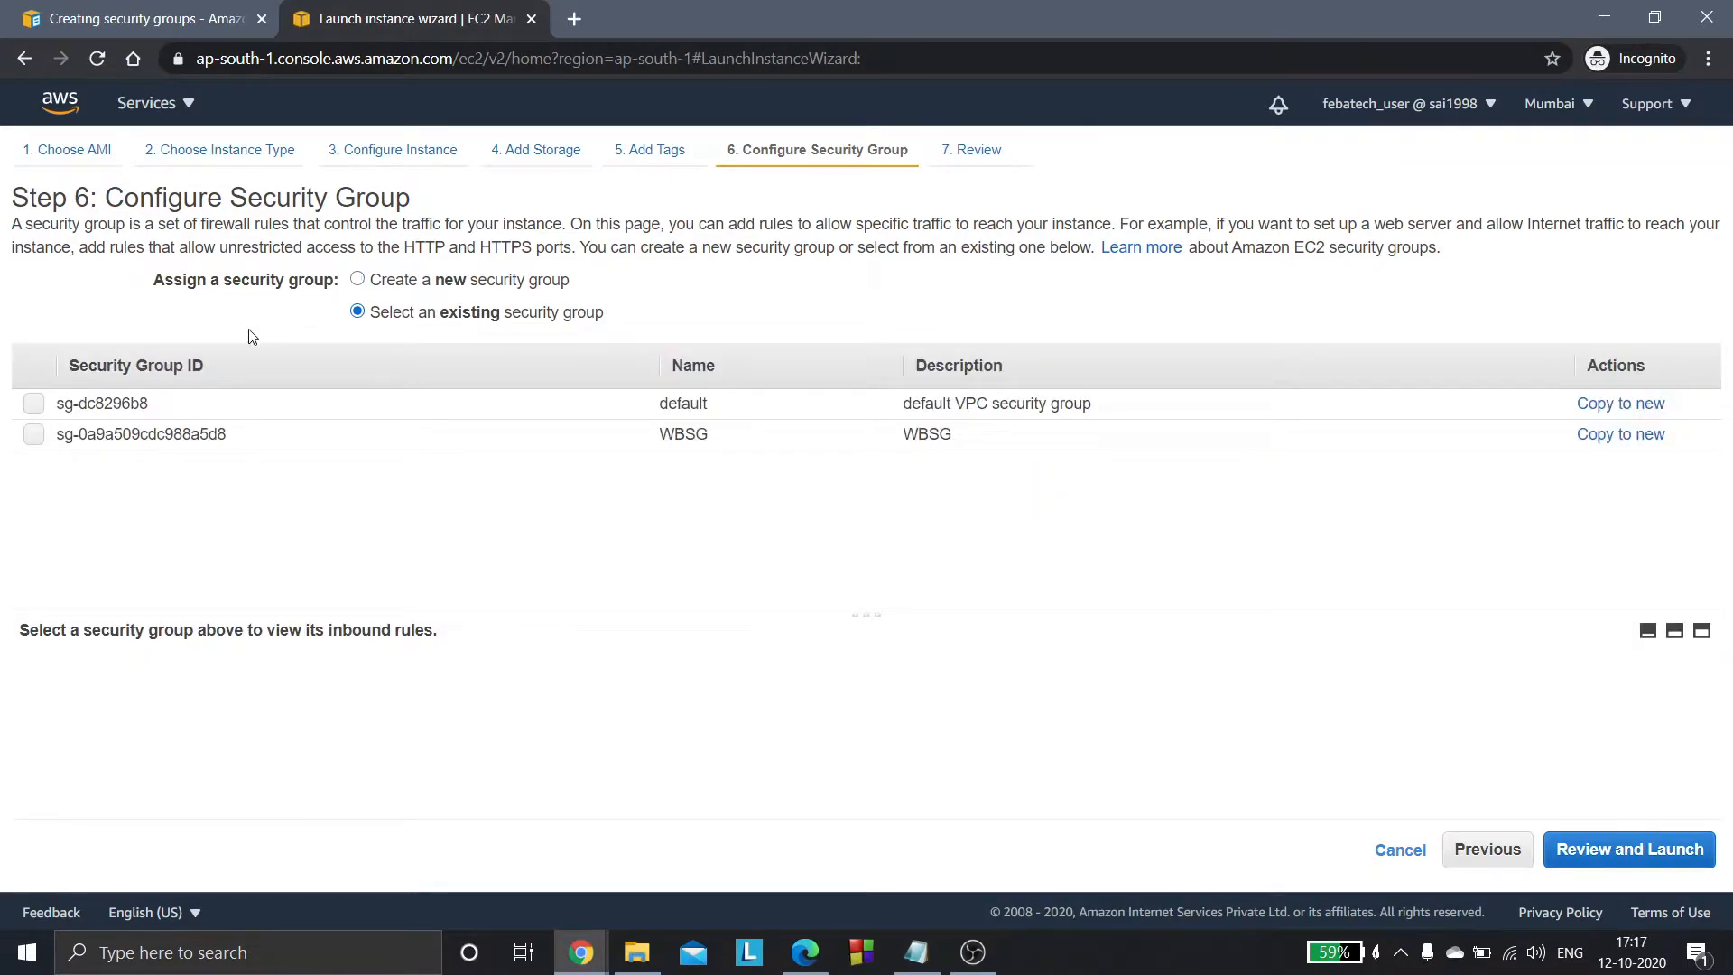
pyautogui.click(34, 437)
pyautogui.moveTo(661, 435); pyautogui.dragTo(777, 484)
pyautogui.click(780, 485)
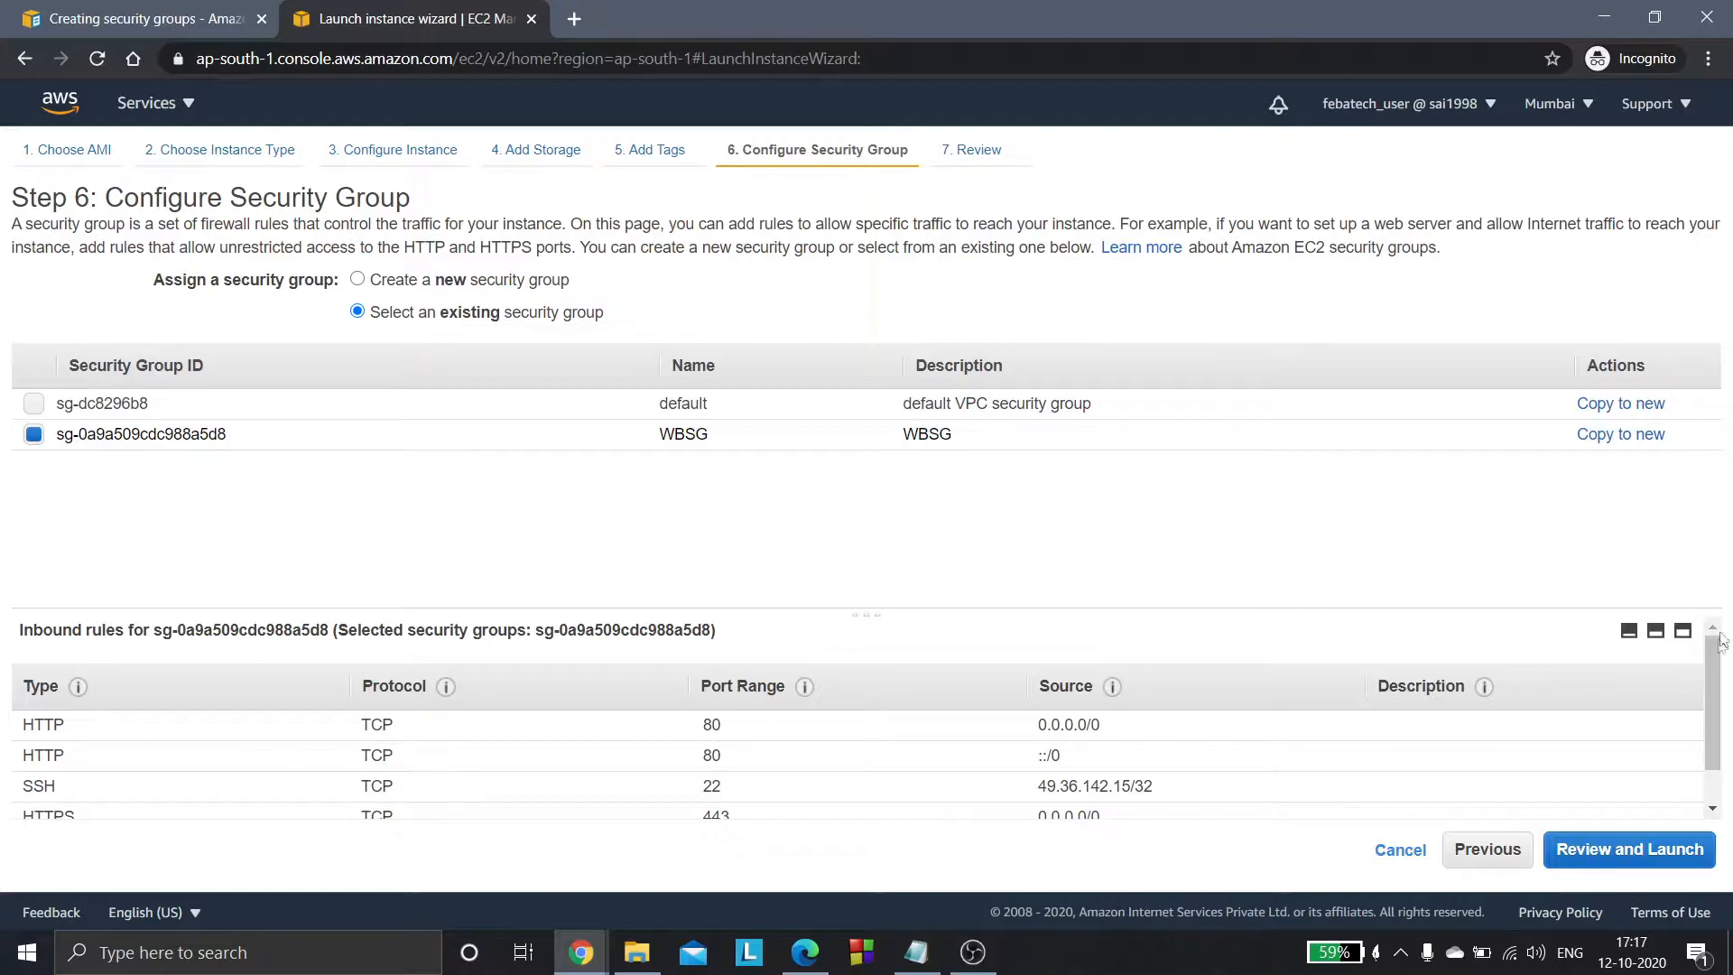
pyautogui.scroll(-1, 1711, 659)
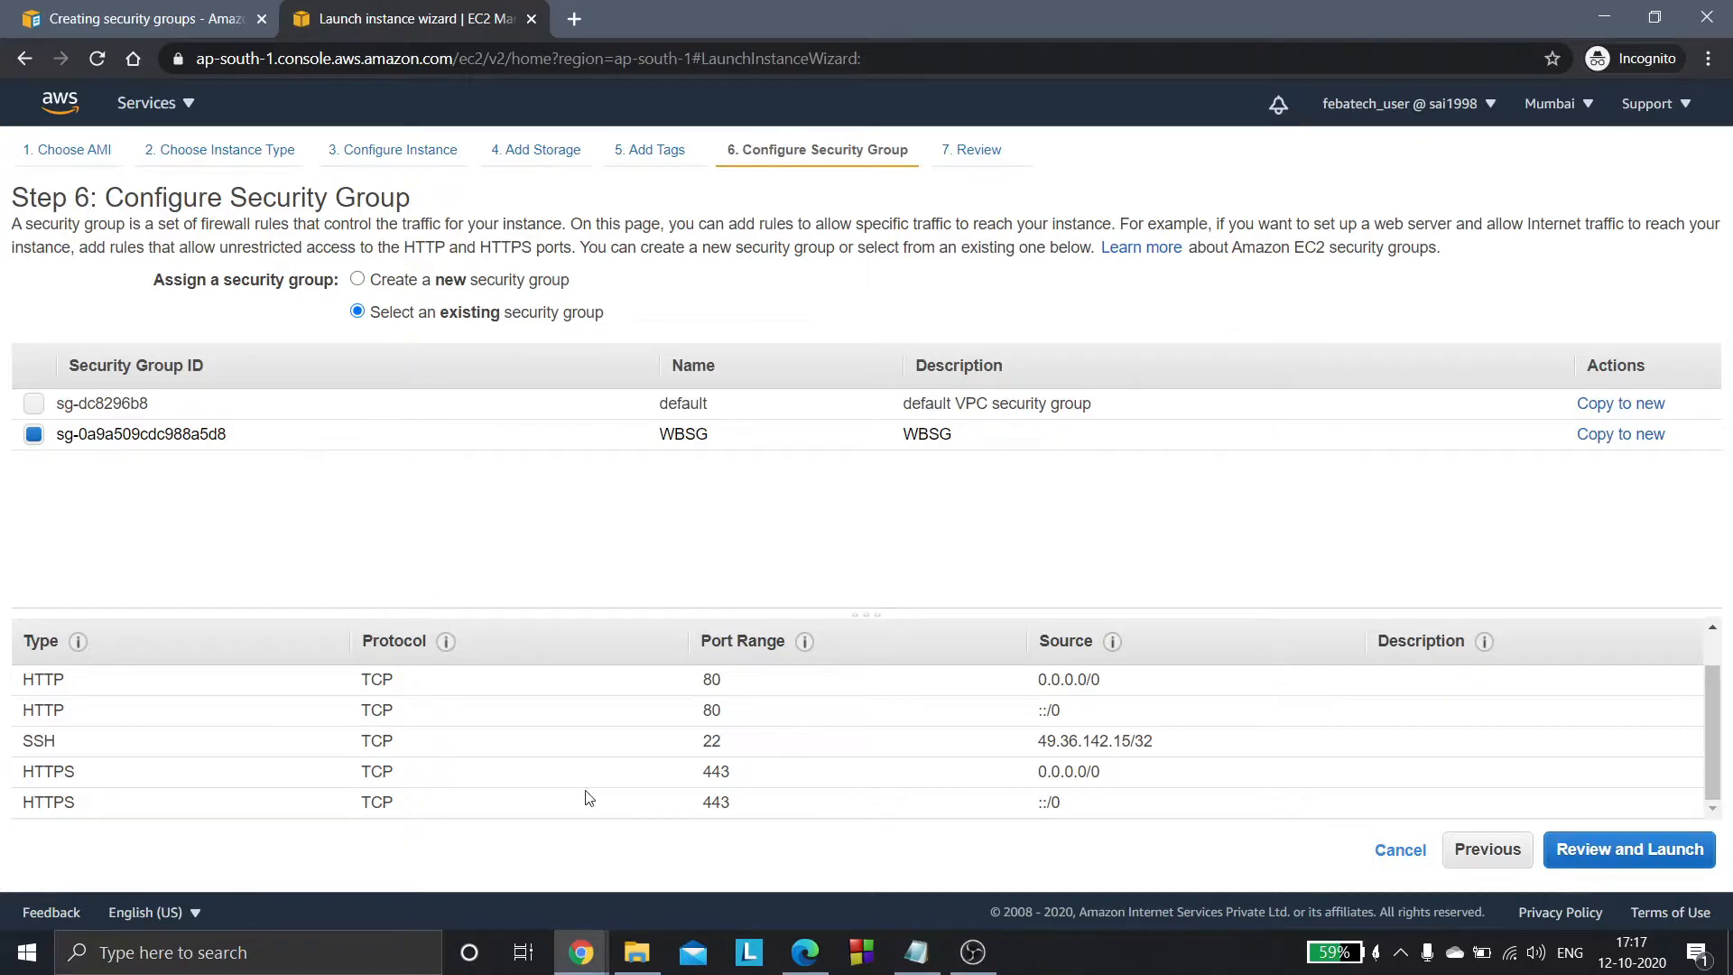
# - Launch the instance with the existing key pair MyMumbaiKP, acknowledging access to its private key file
pyautogui.click(1599, 853)
pyautogui.moveTo(1713, 368); pyautogui.dragTo(1702, 672)
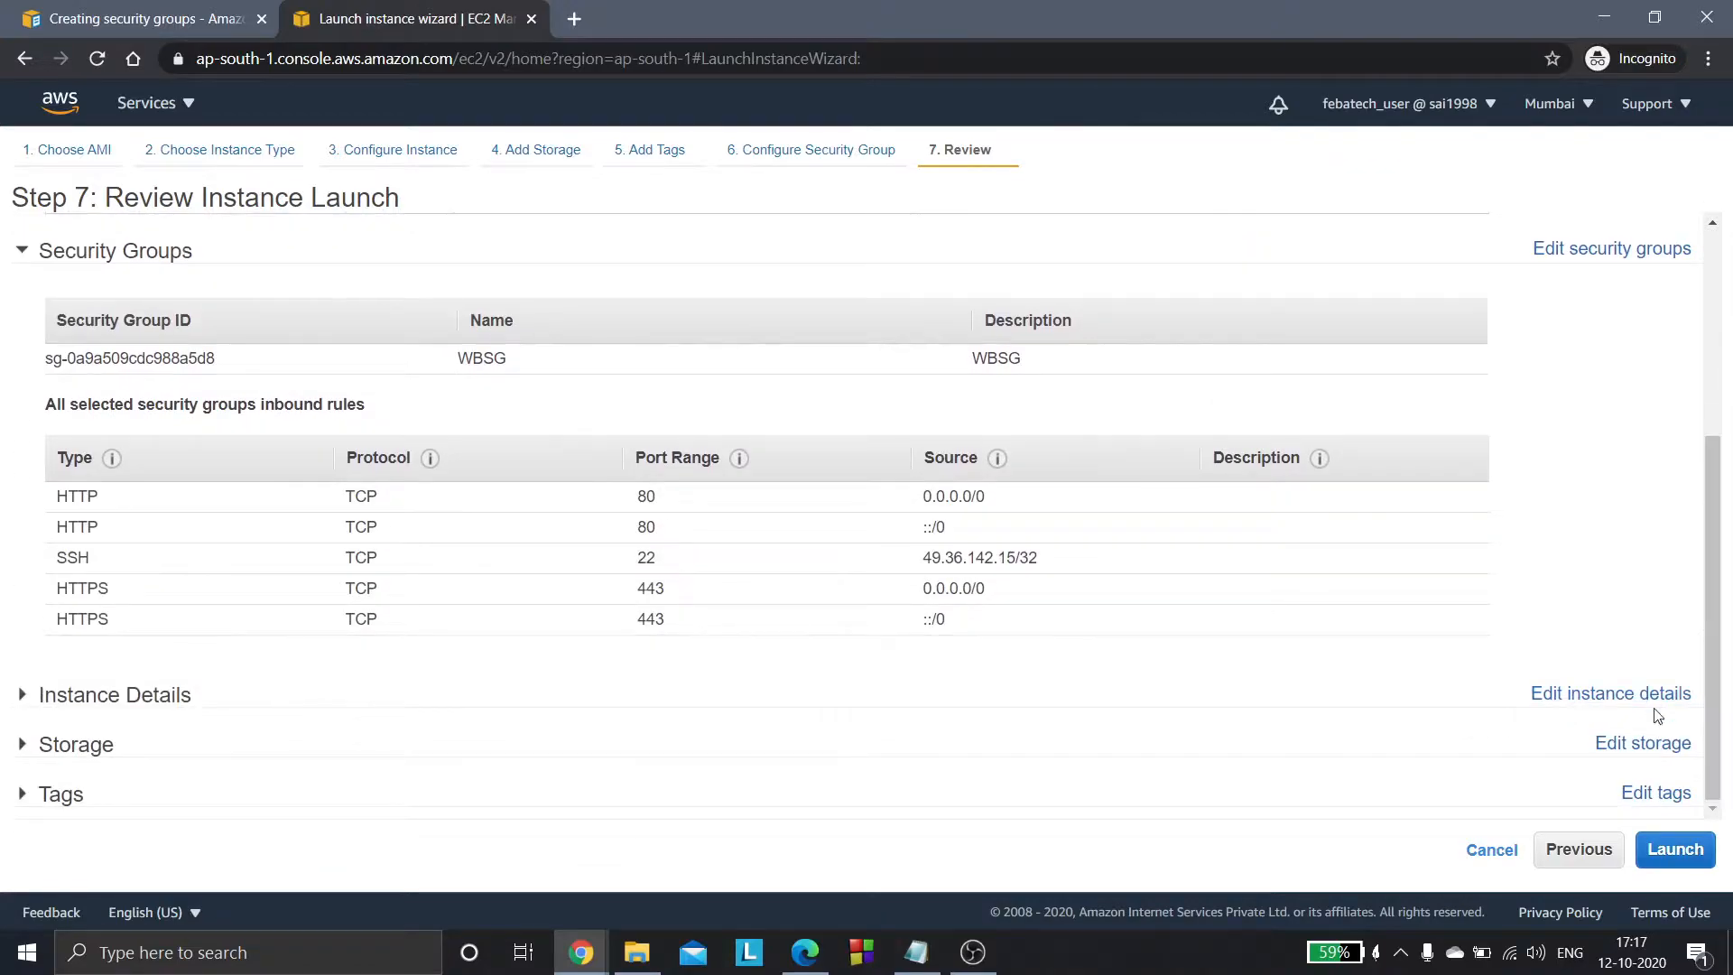
pyautogui.click(1665, 850)
pyautogui.click(899, 540)
pyautogui.click(896, 540)
pyautogui.click(766, 588)
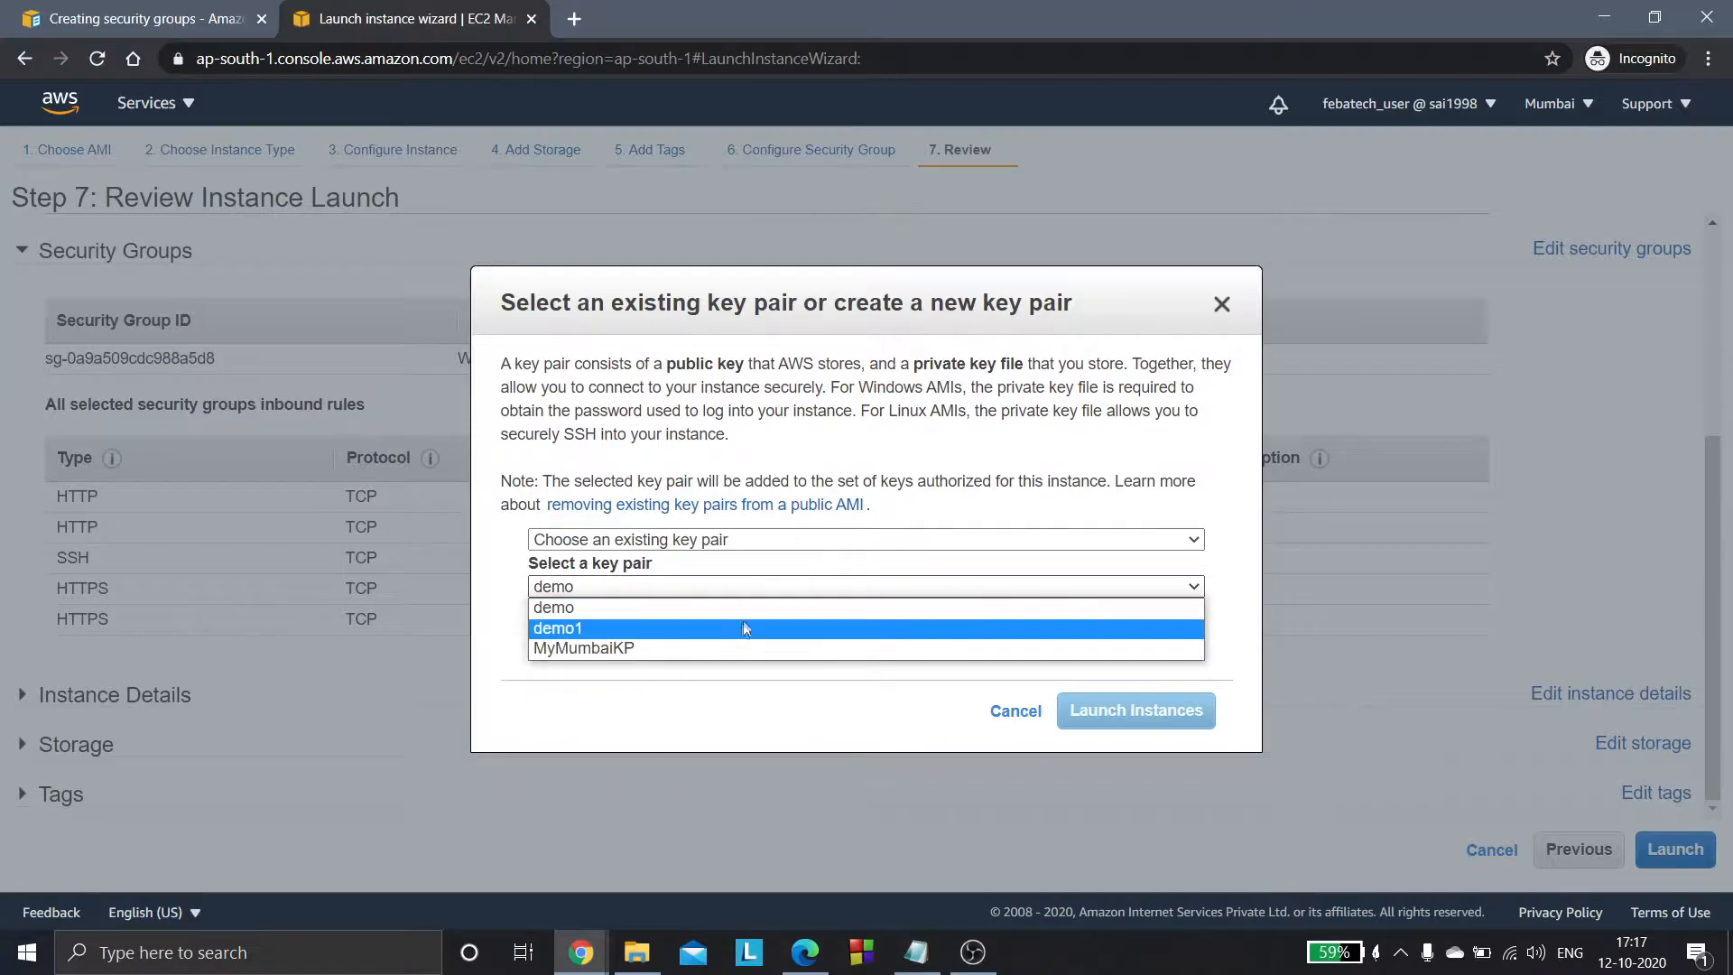
pyautogui.click(732, 649)
pyautogui.click(539, 621)
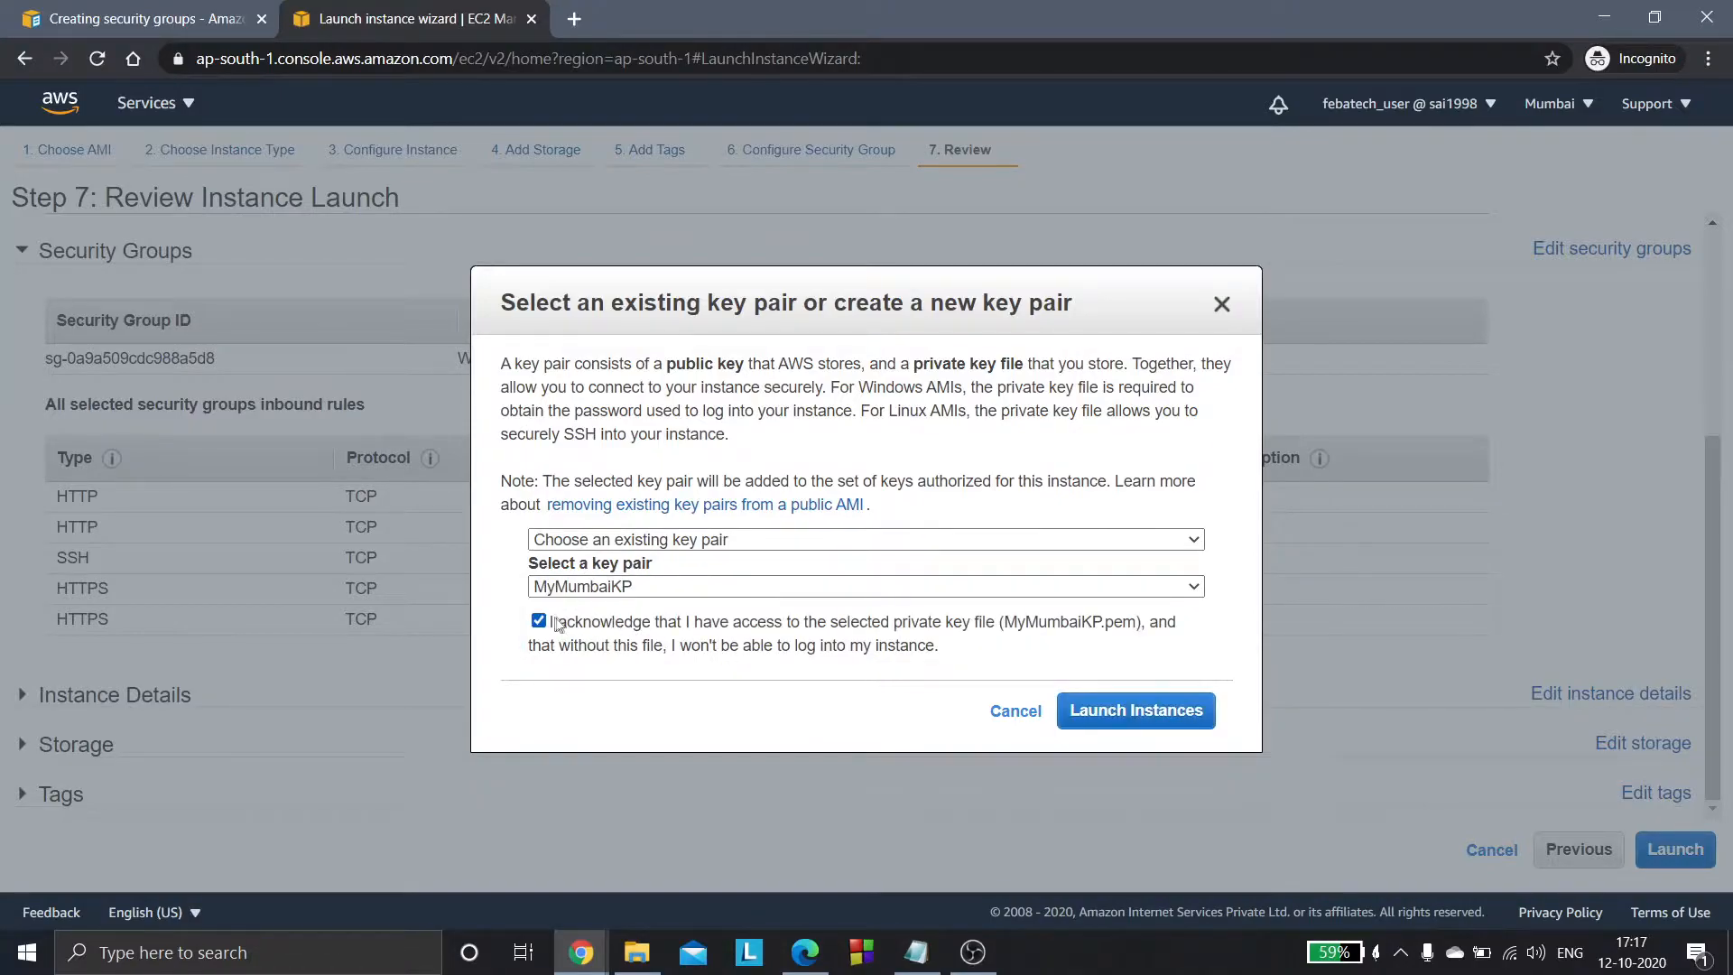
pyautogui.click(1119, 712)
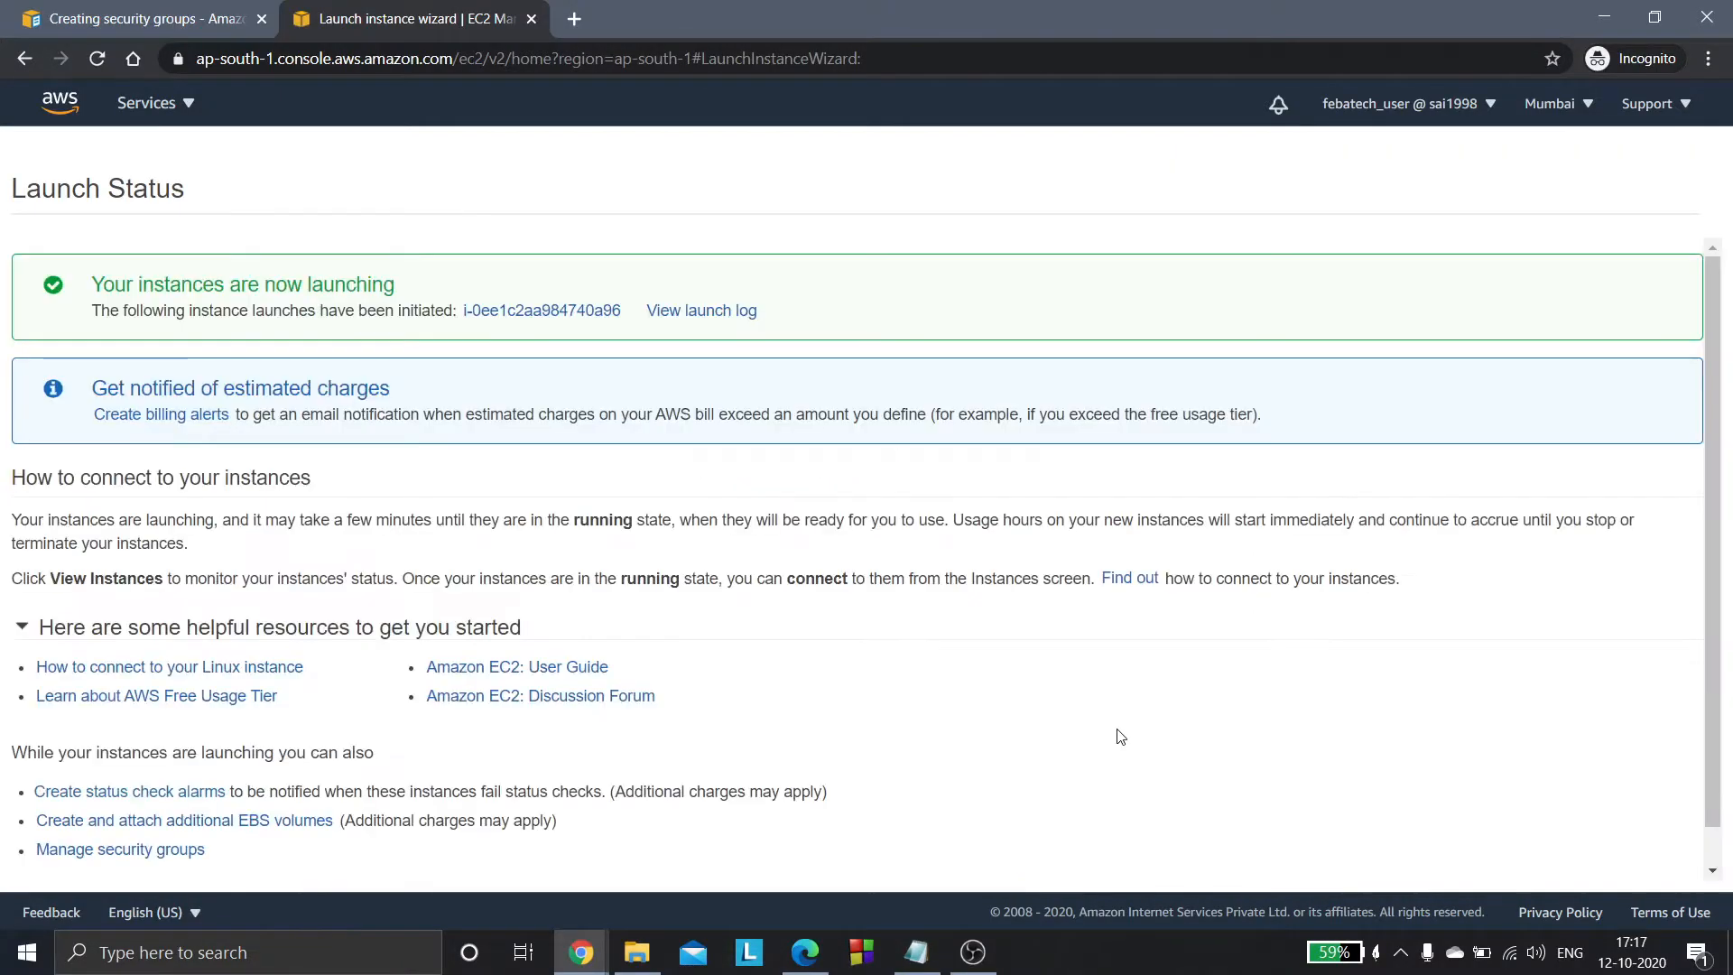
# - Go to the instances list and name the newly launched running instance server1
pyautogui.scroll(-1, 1696, 659)
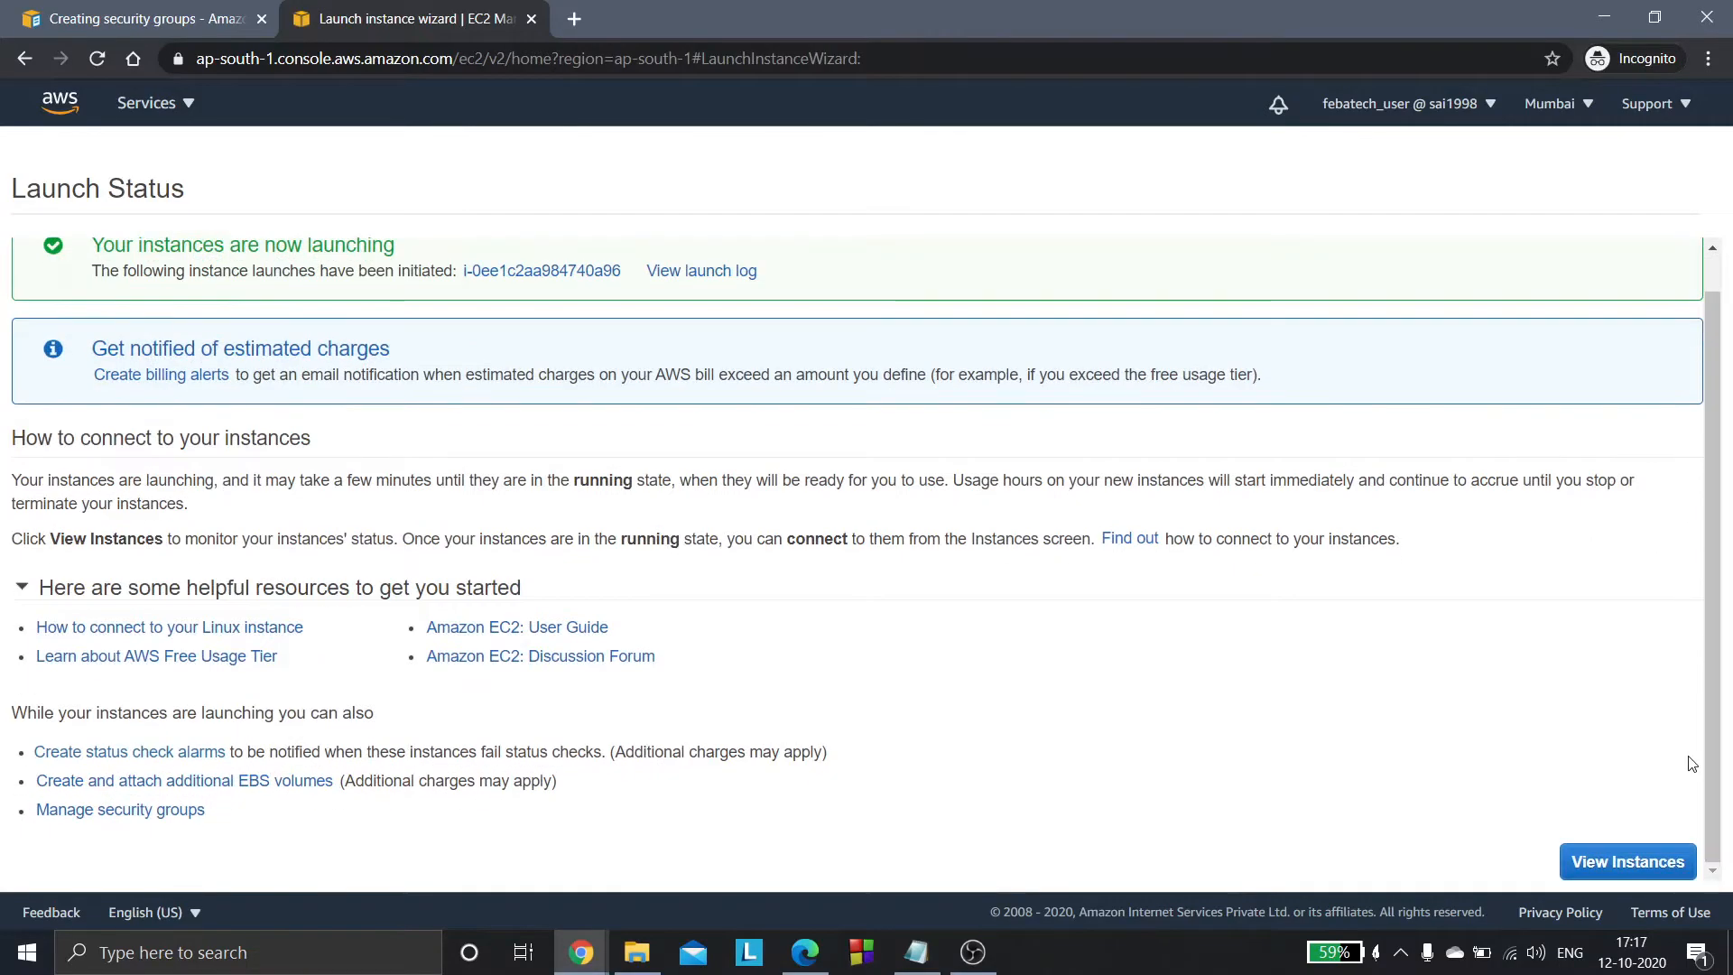
pyautogui.click(1645, 864)
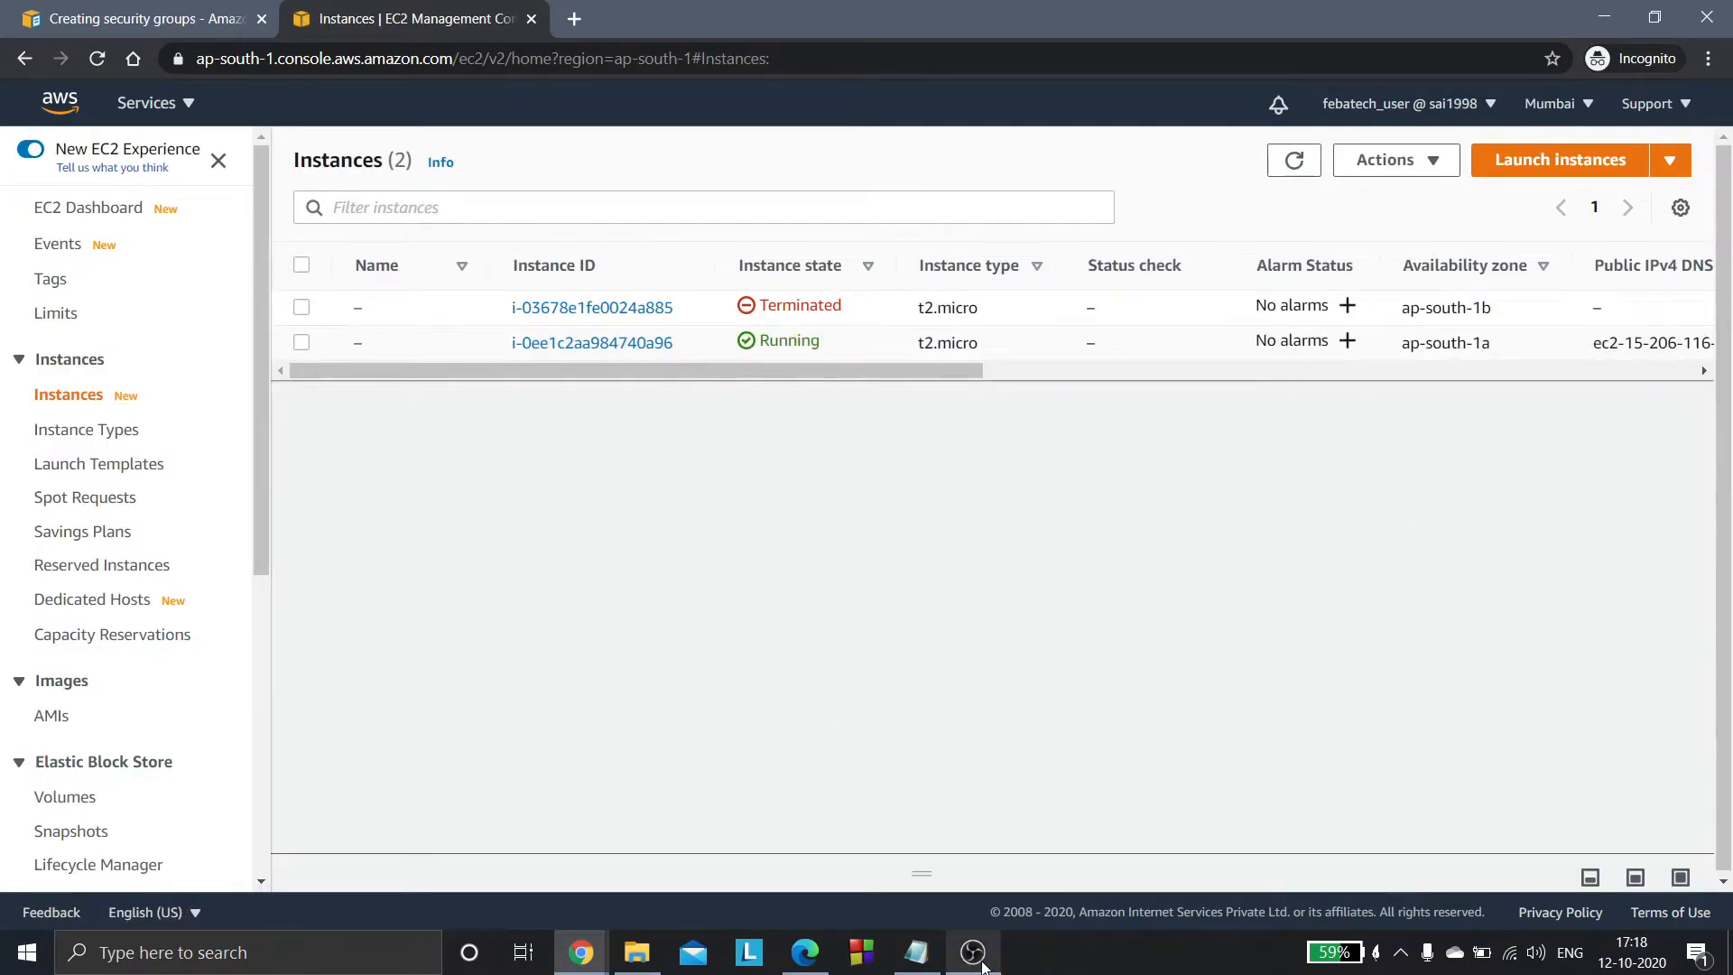
pyautogui.click(380, 346)
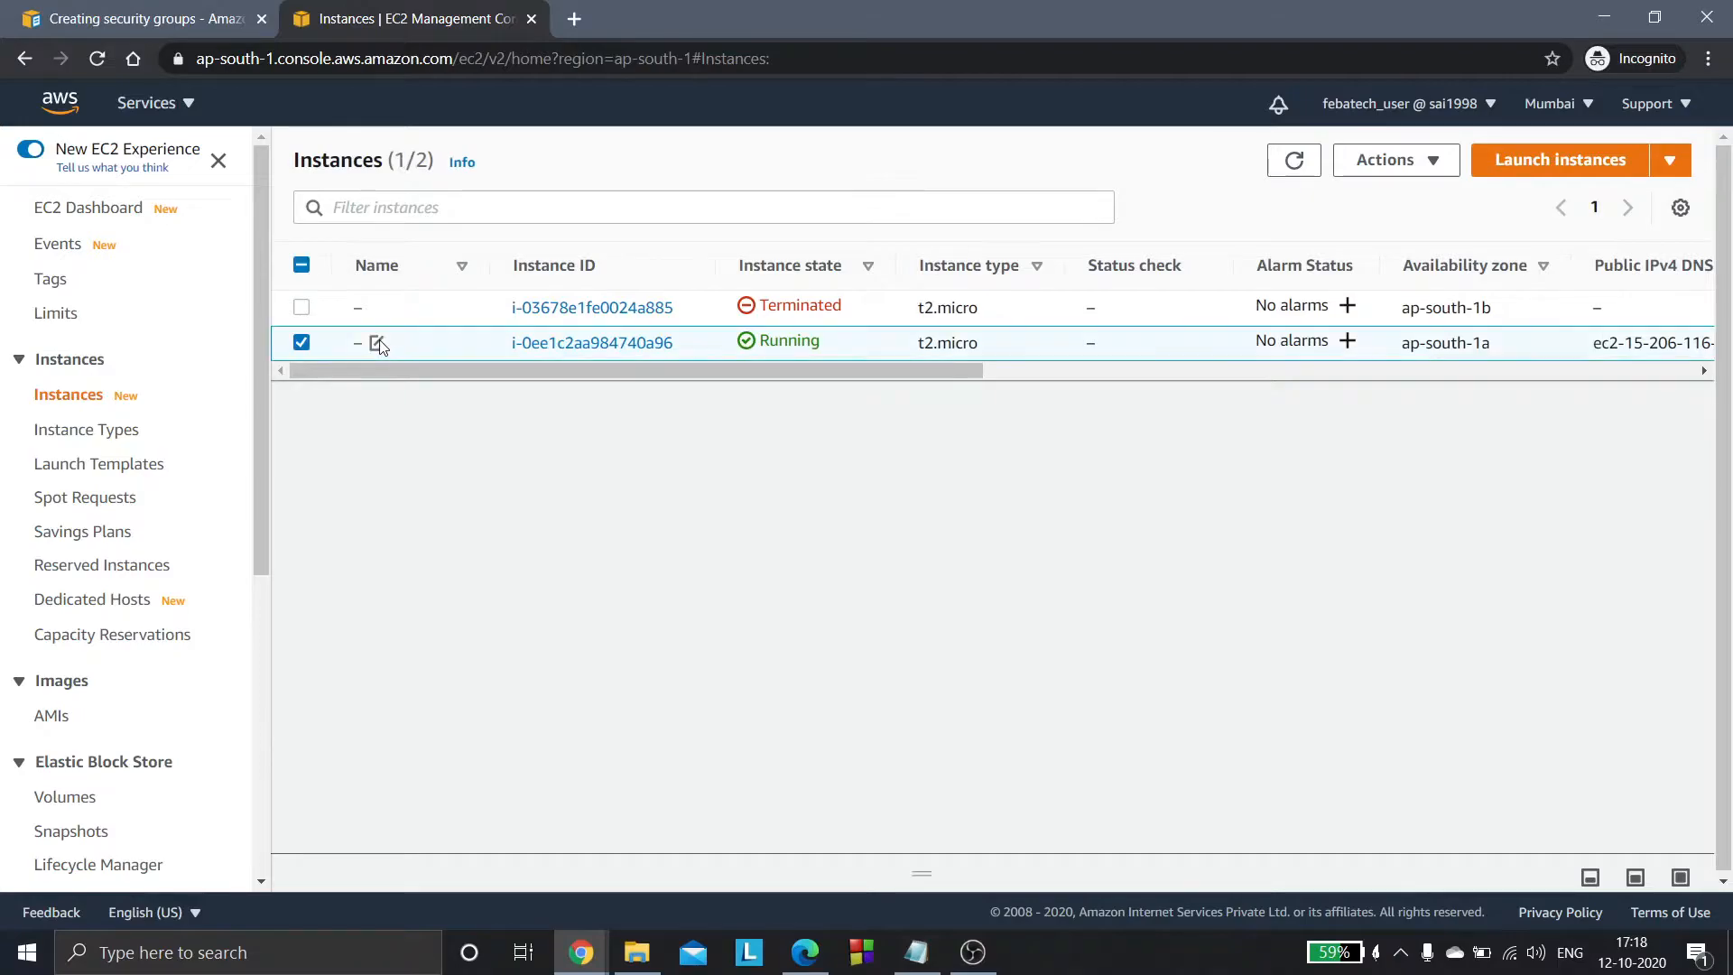
pyautogui.click(377, 343)
pyautogui.write('server1')
pyautogui.press('Return')
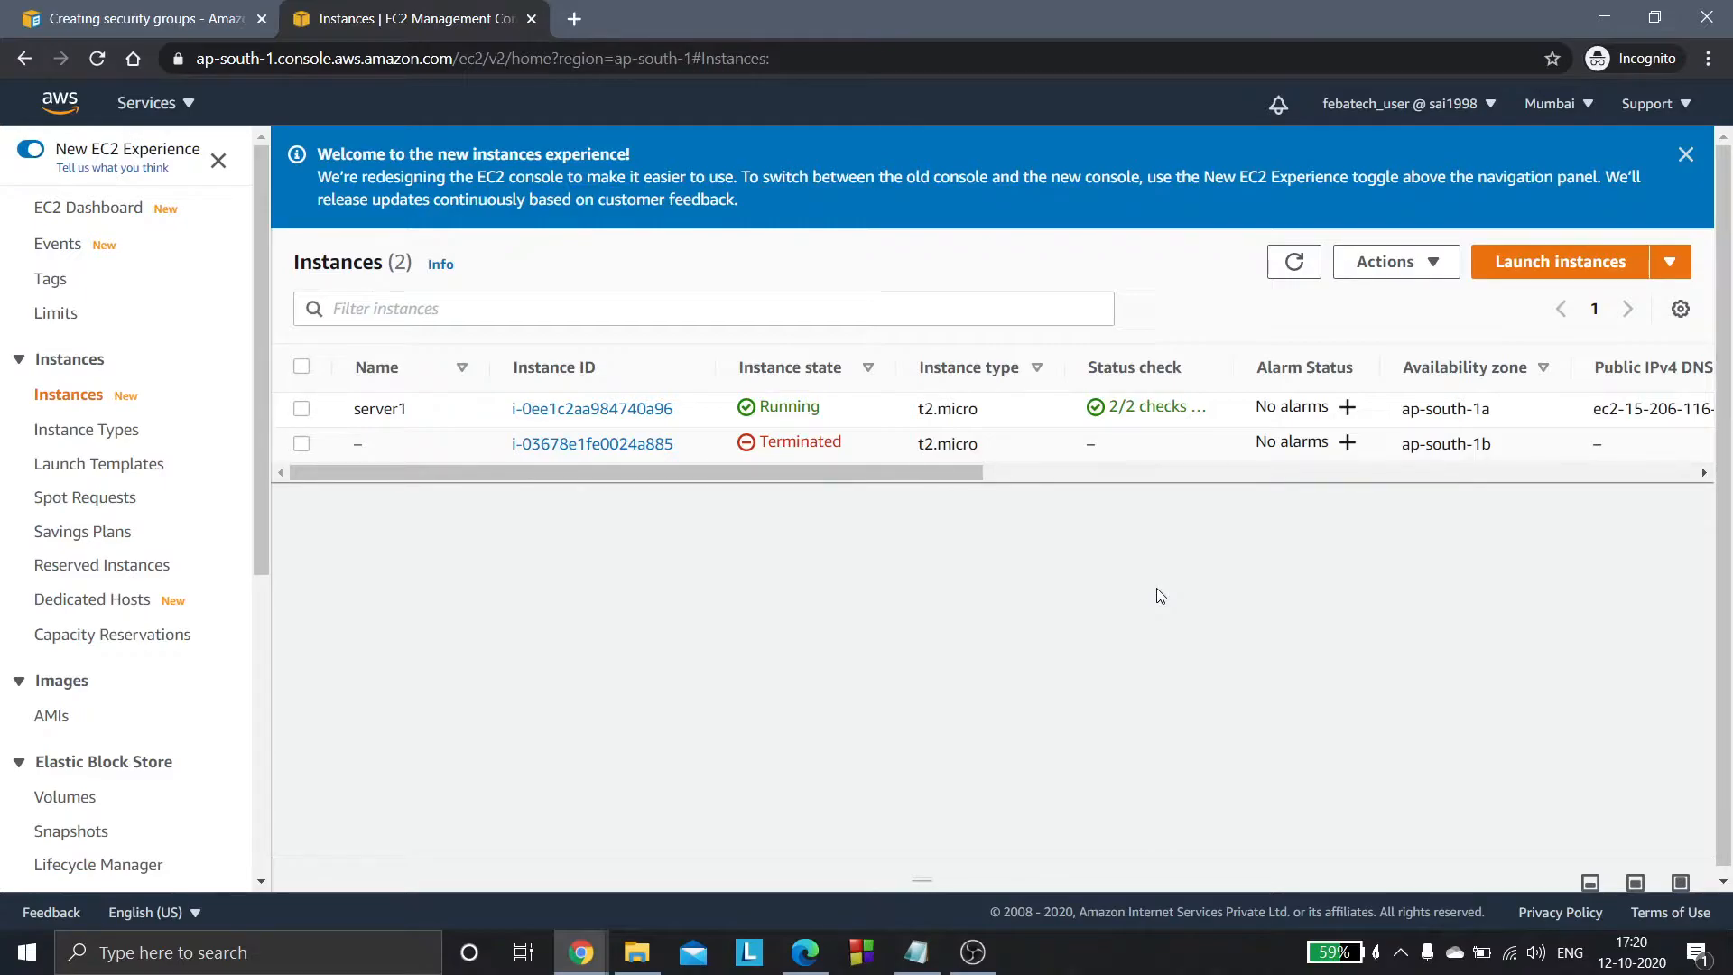
# - Go to the EC2 security groups and open the default group's inbound rules for editing
pyautogui.moveTo(264, 480); pyautogui.dragTo(258, 675)
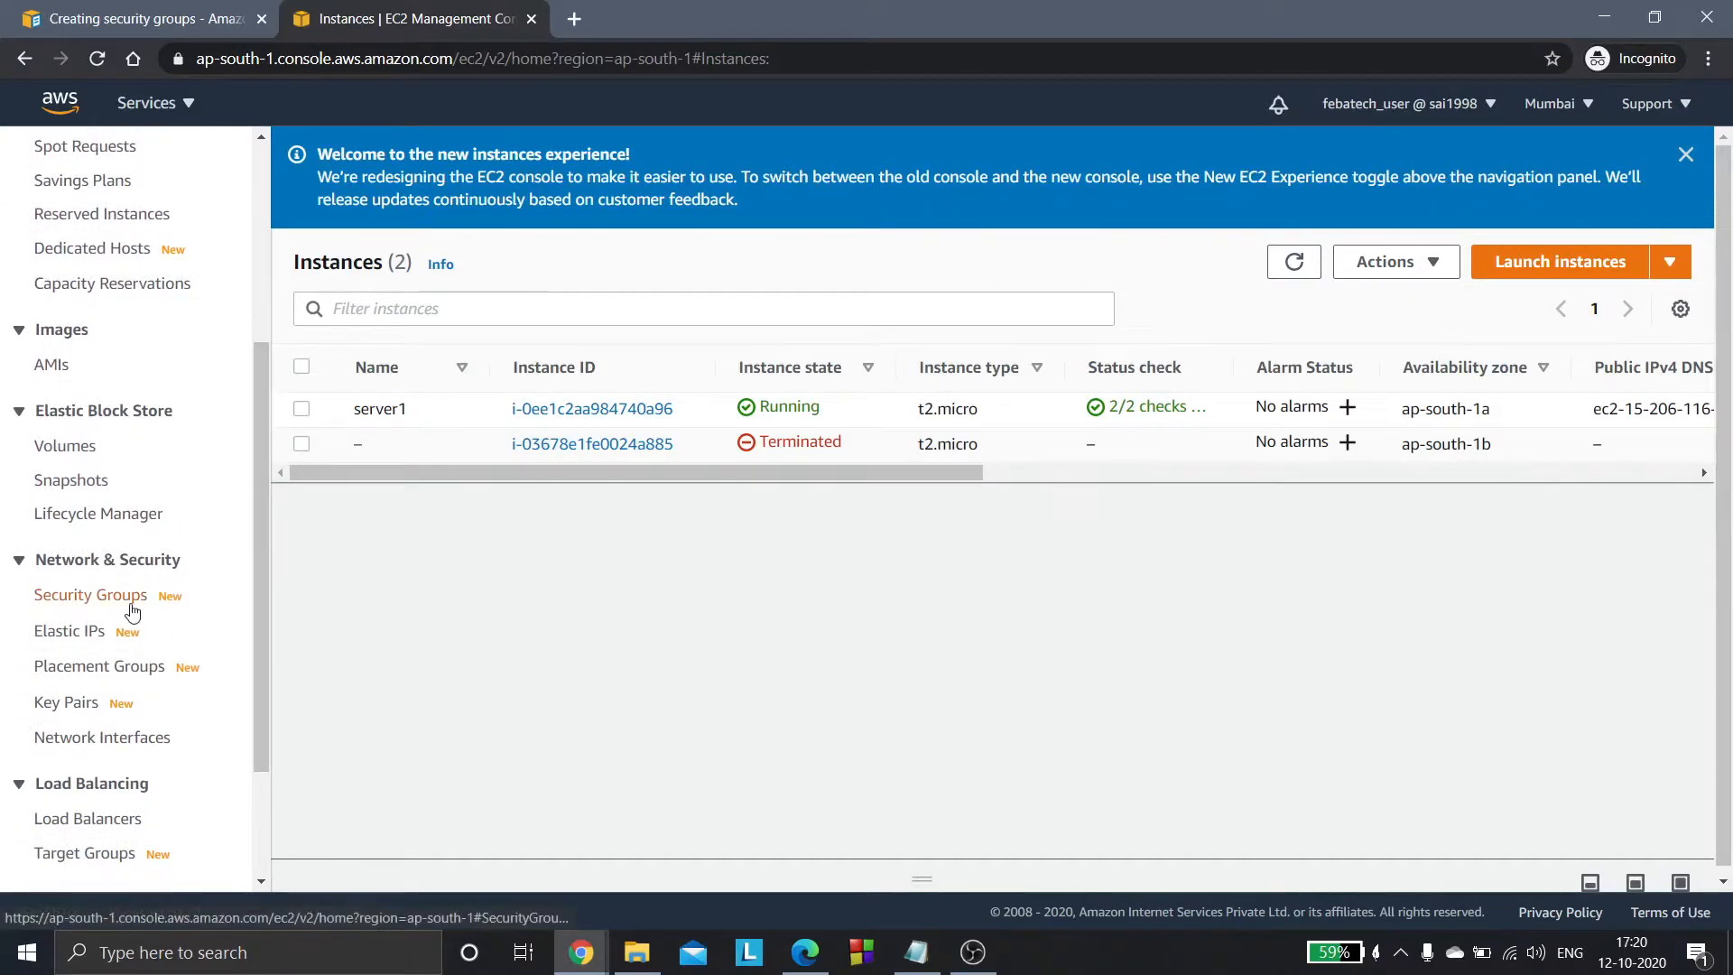
pyautogui.click(133, 605)
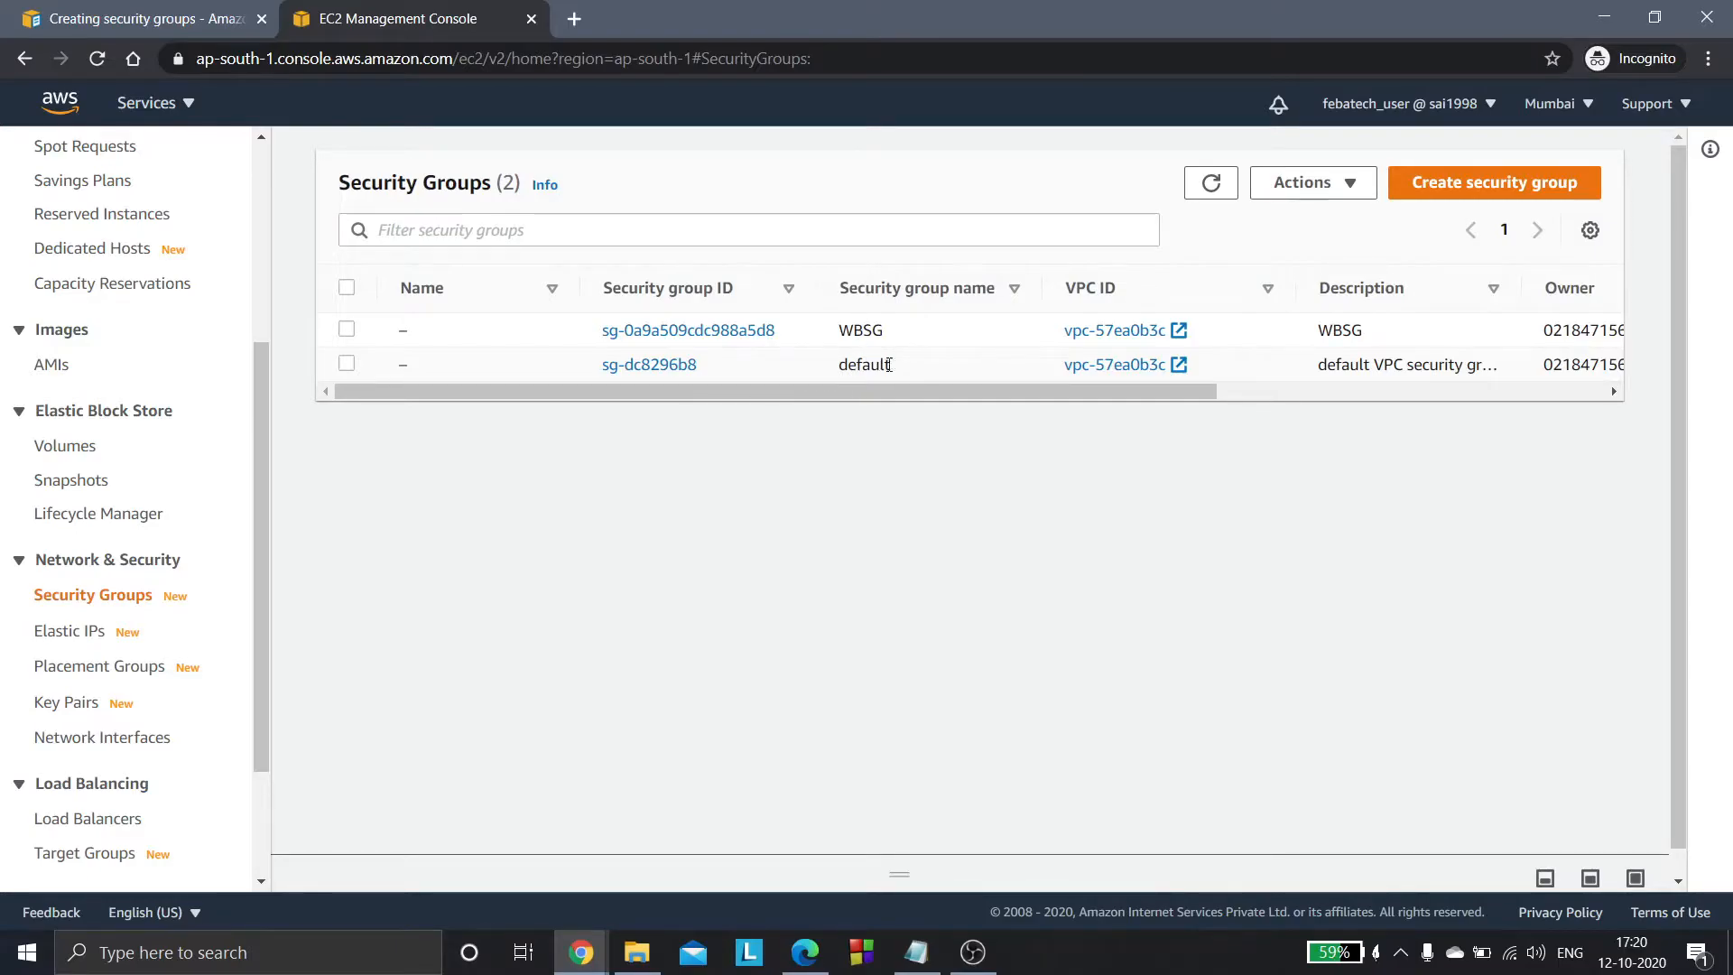
pyautogui.click(348, 366)
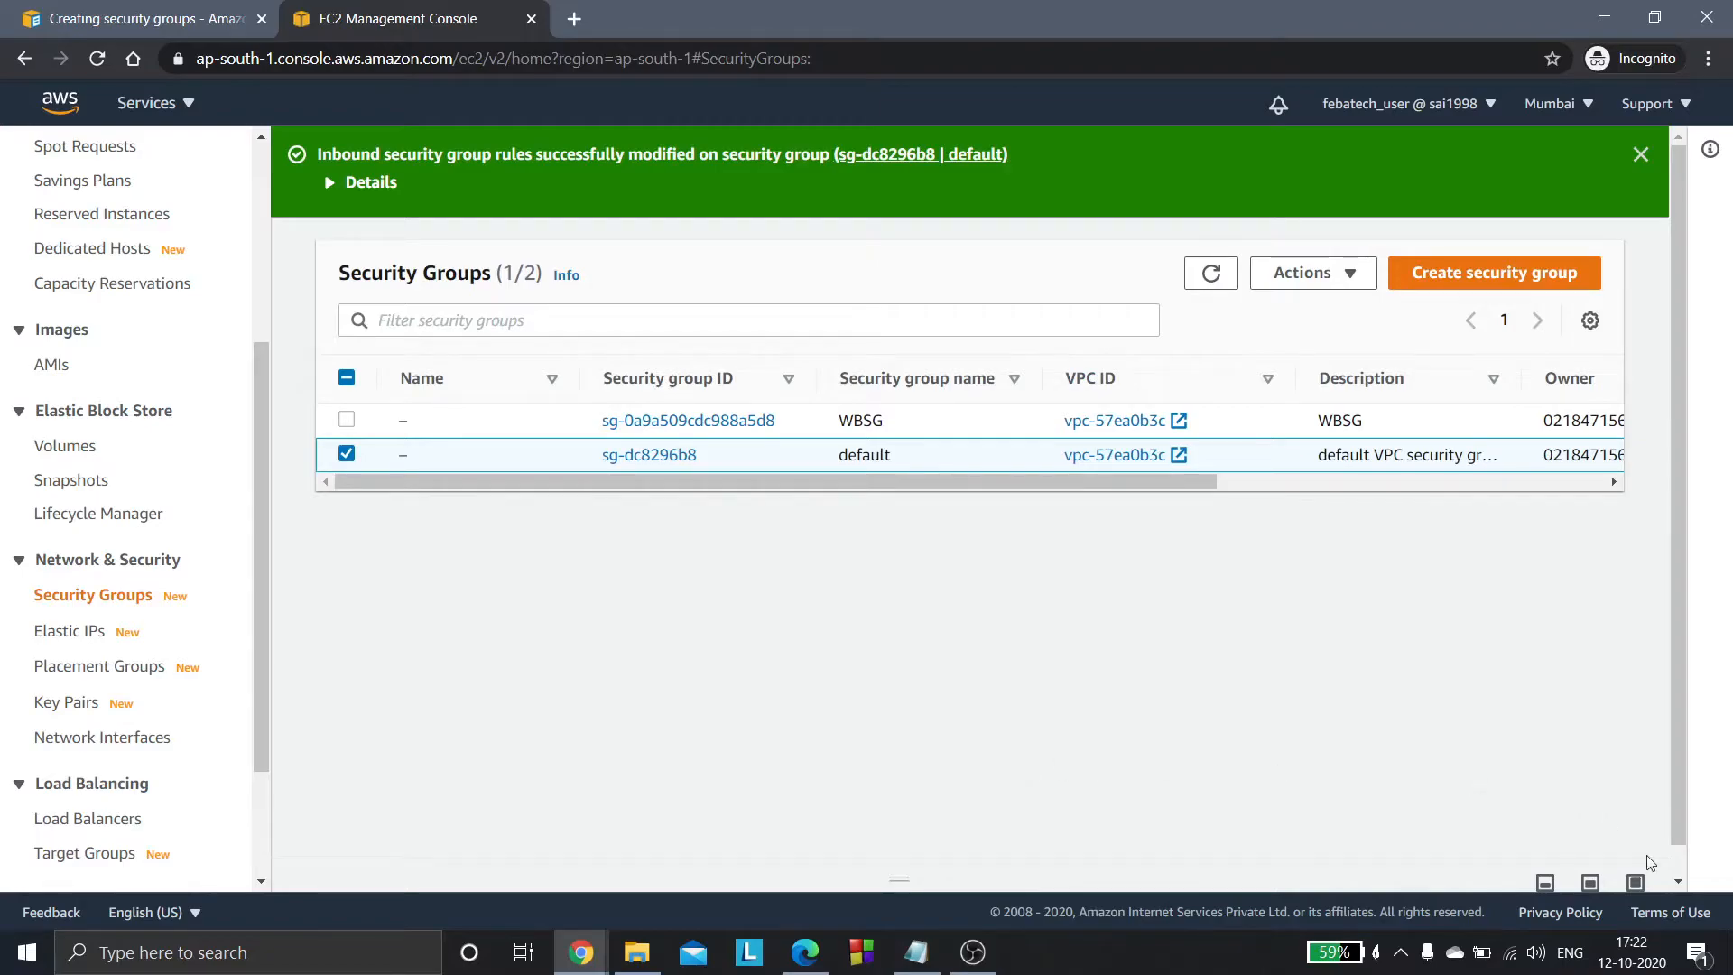
pyautogui.click(1636, 883)
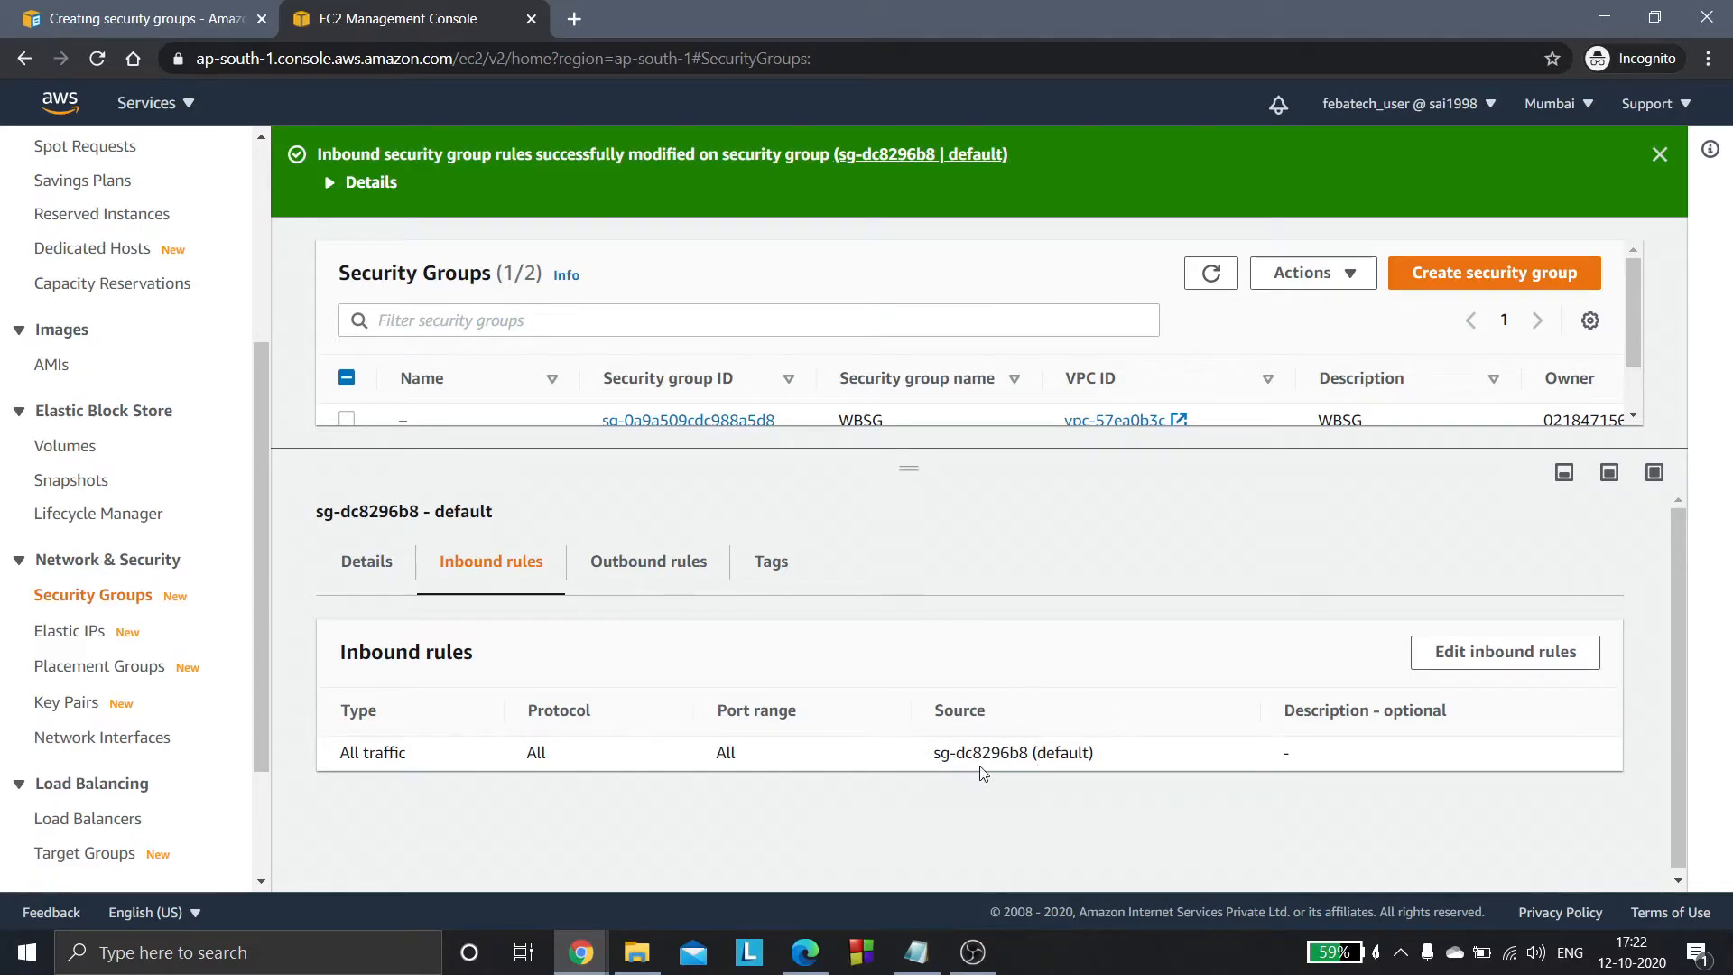
pyautogui.click(1477, 662)
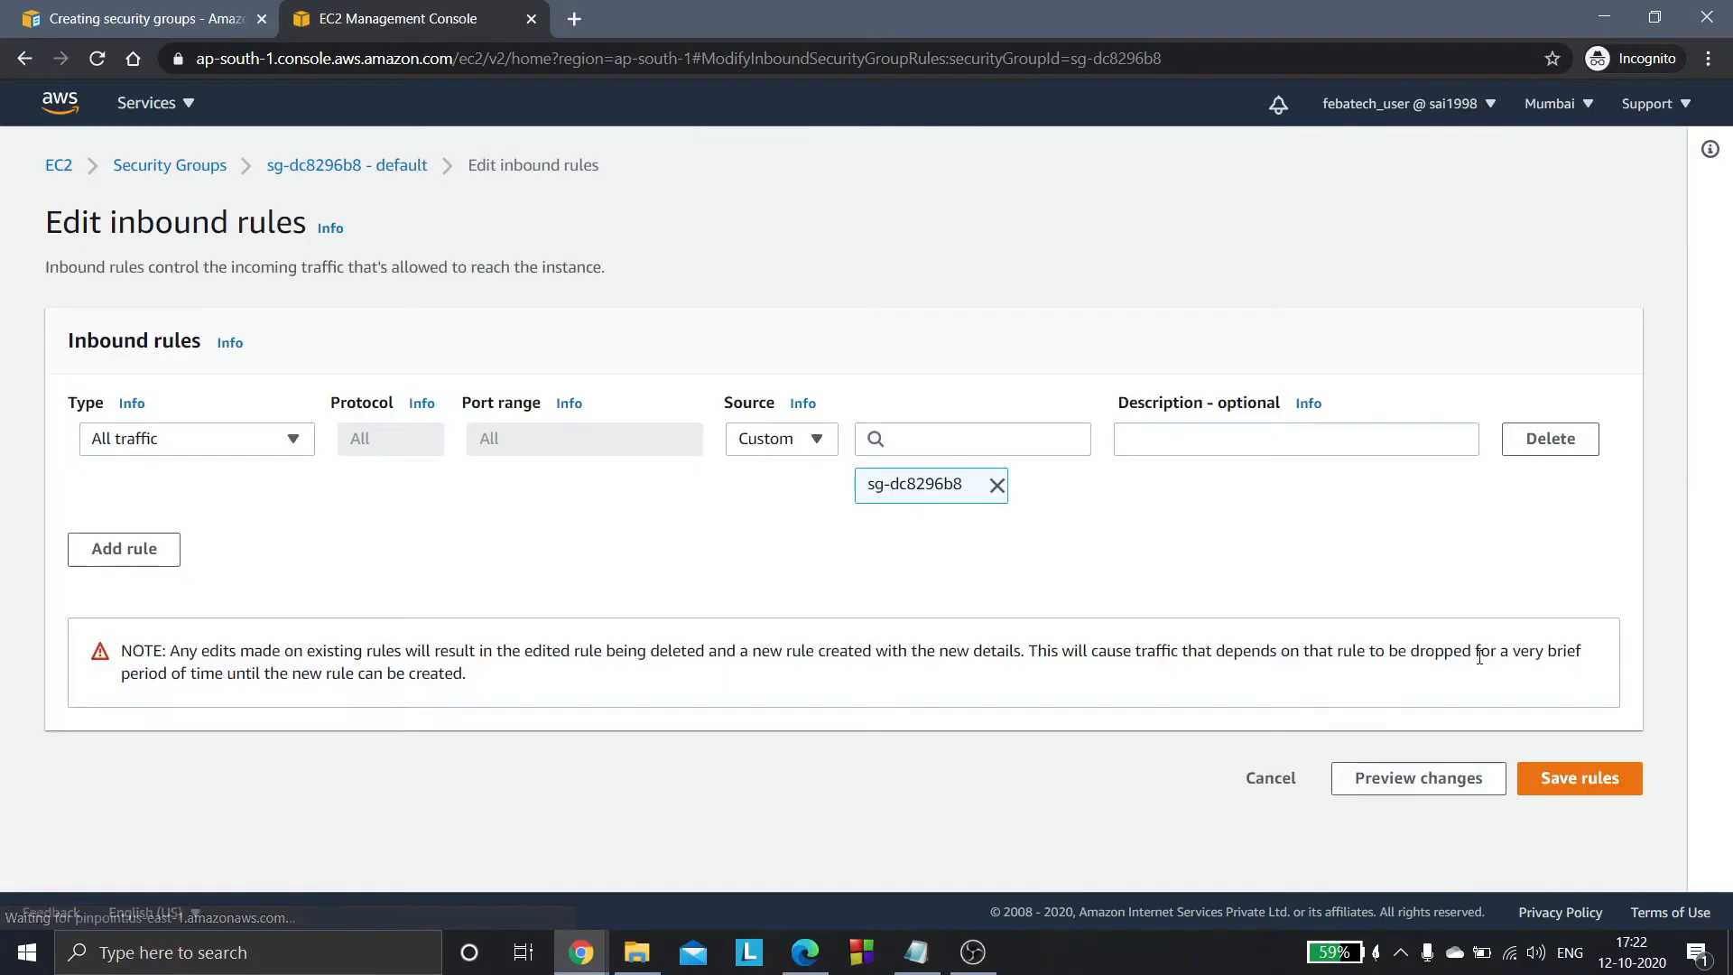
# - Add a second inbound rule to the default security group and set its type to NFS
pyautogui.click(119, 548)
pyautogui.click(217, 539)
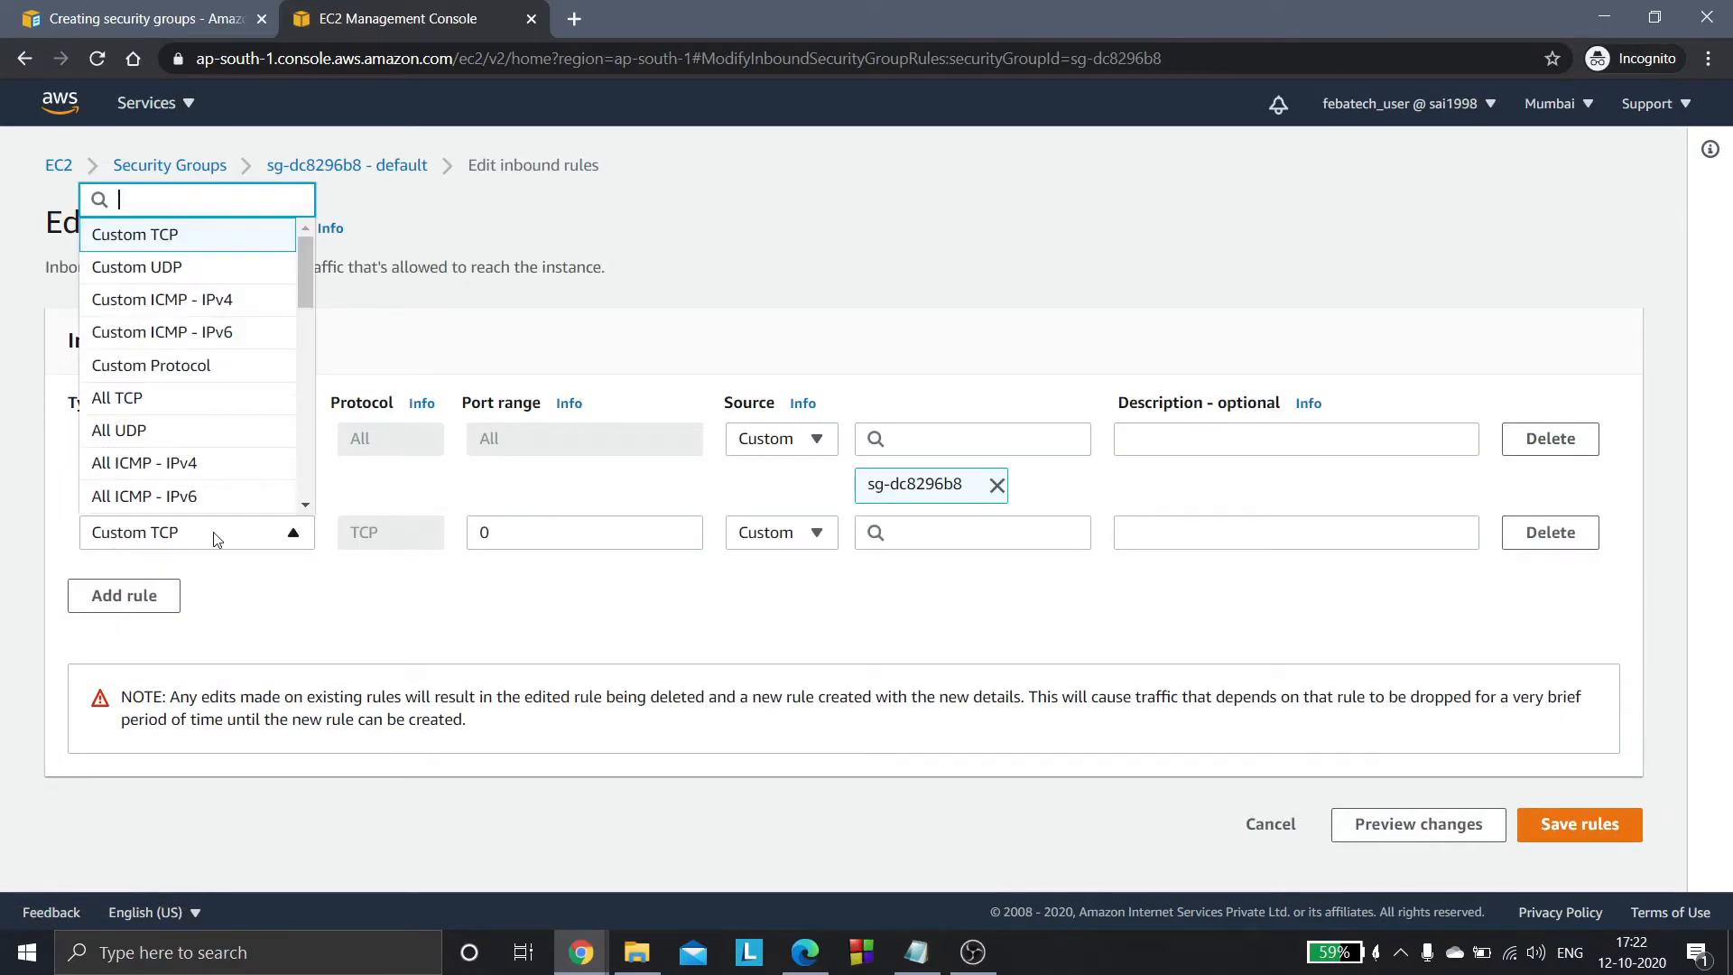
pyautogui.write('NFS')
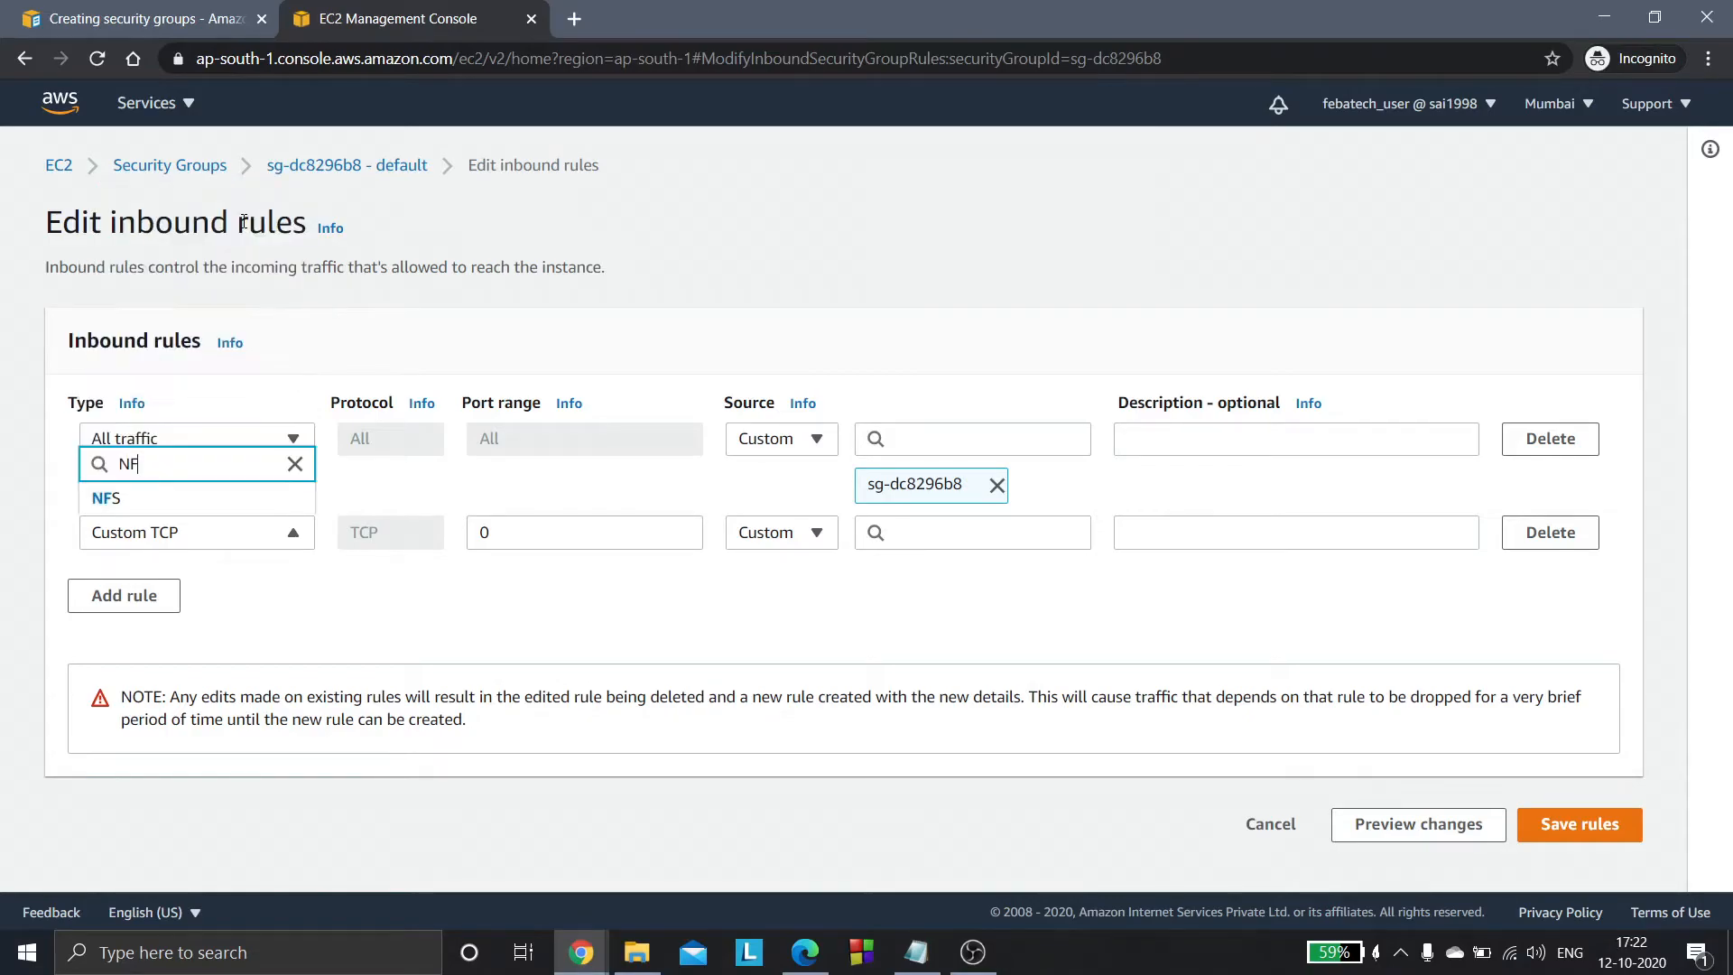
pyautogui.click(172, 502)
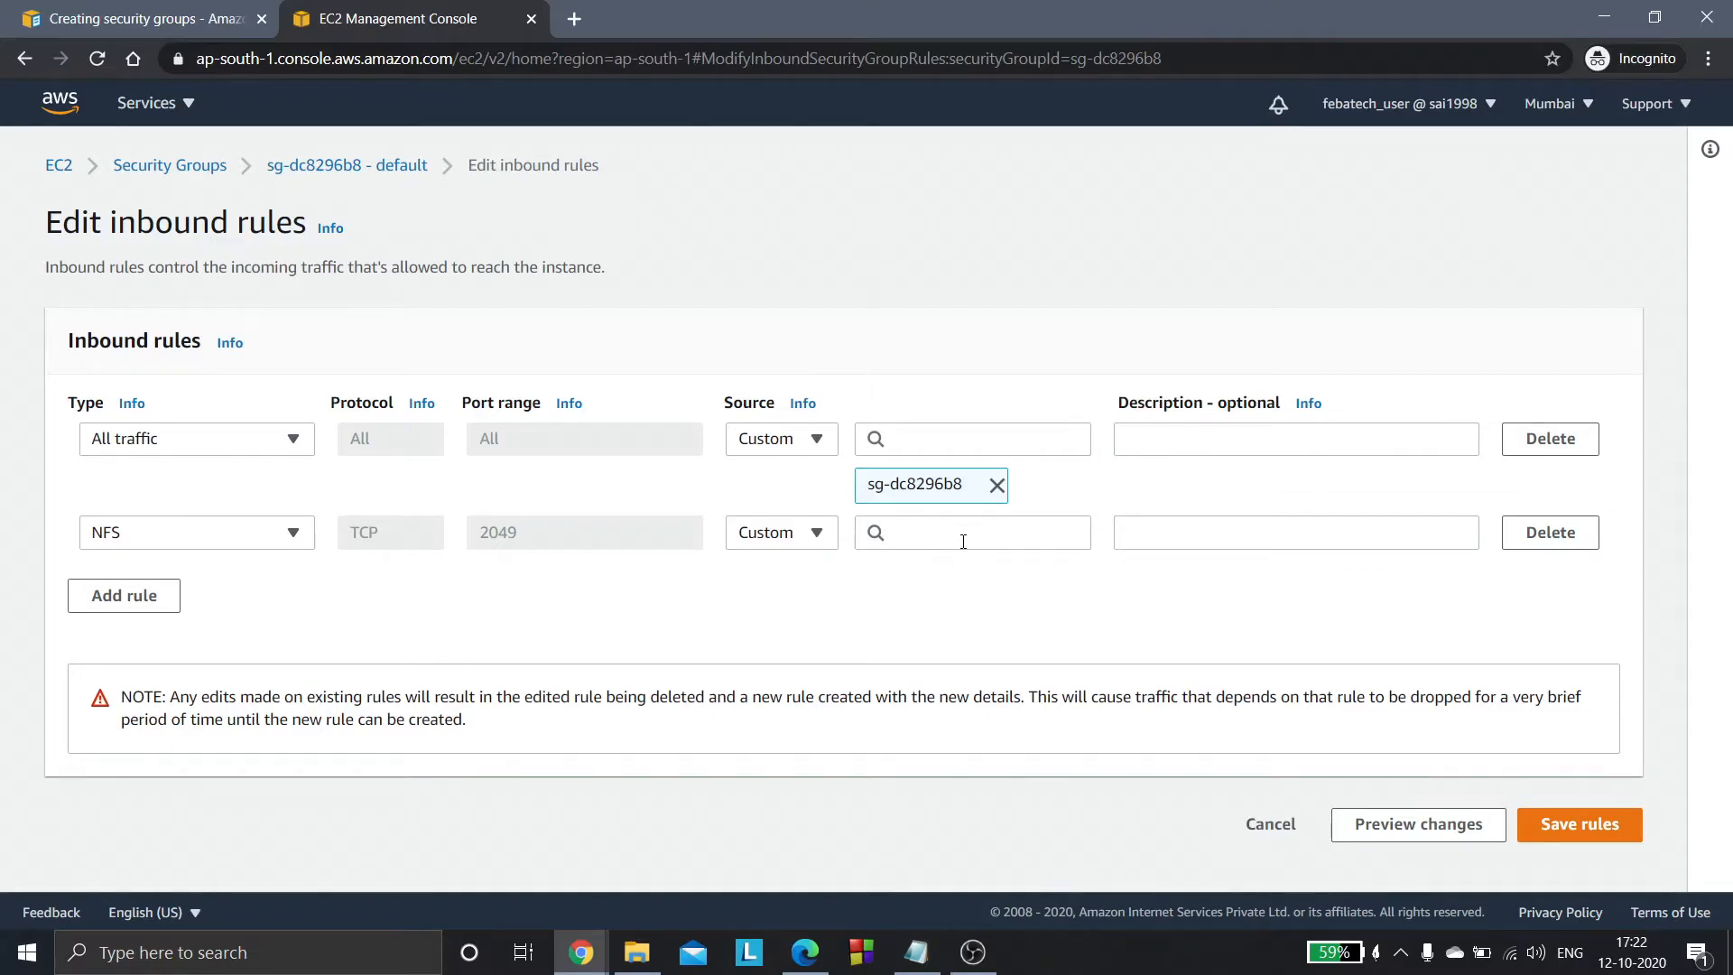
# - Set the NFS rule's custom source to the WBSG security group, save the rules and collapse the group's details
pyautogui.click(938, 536)
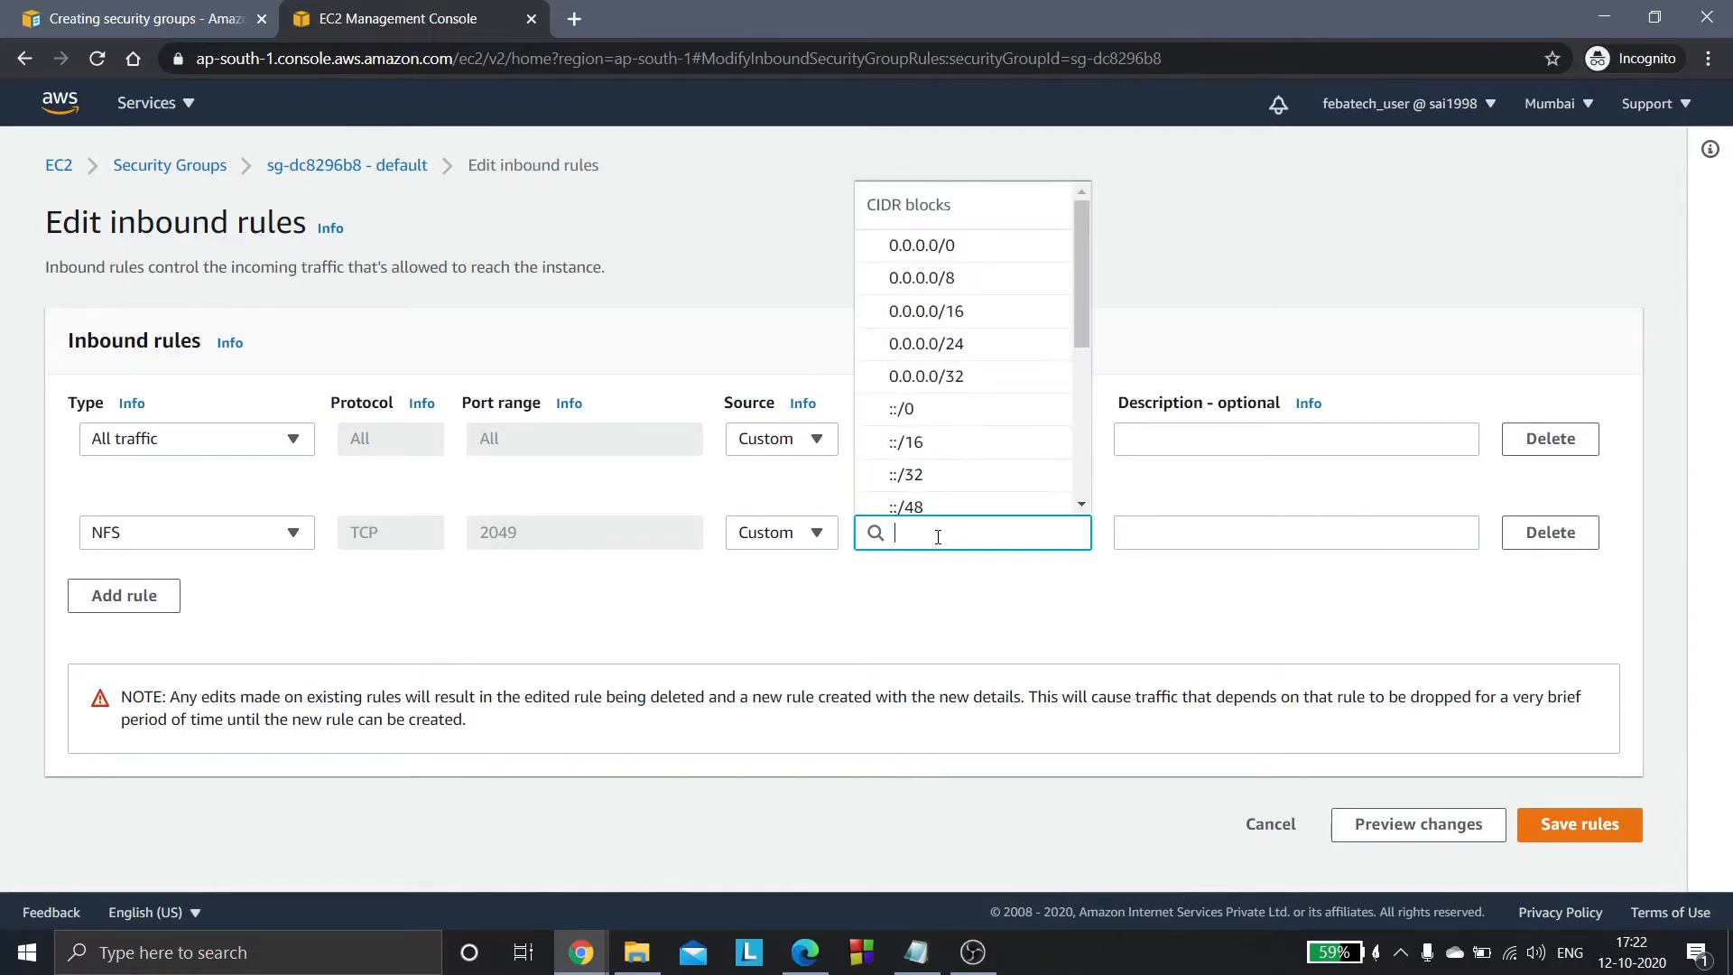
pyautogui.write('WBSG')
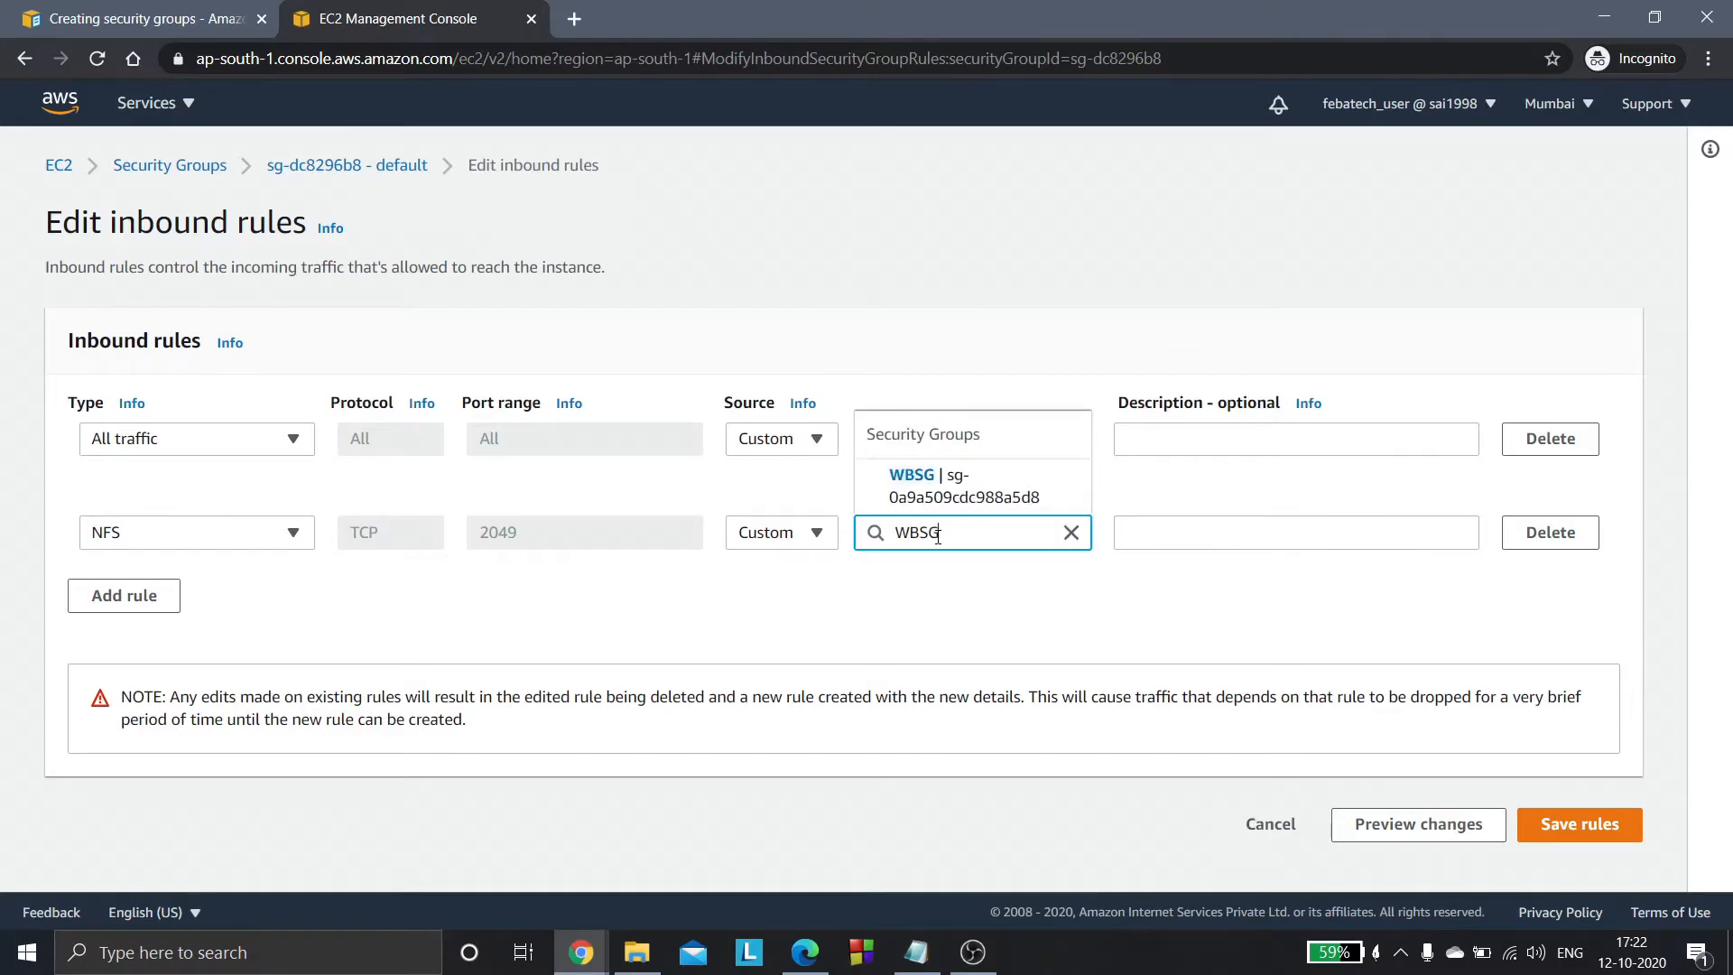
pyautogui.click(957, 484)
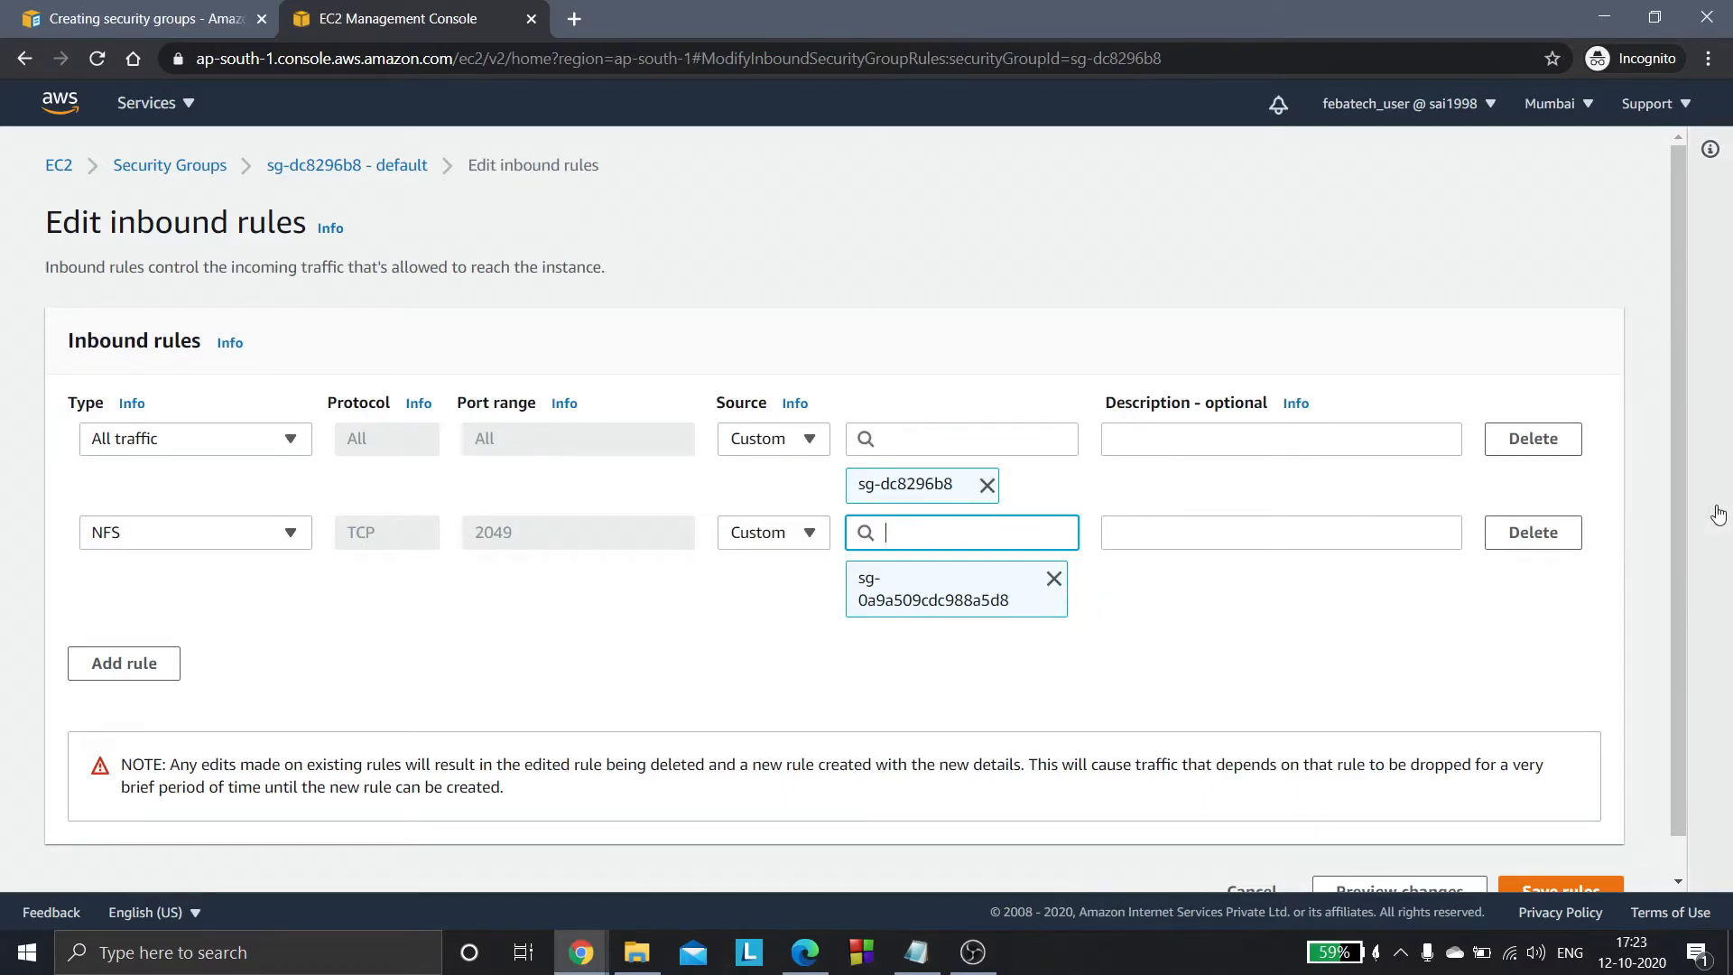
pyautogui.scroll(-1, 1679, 516)
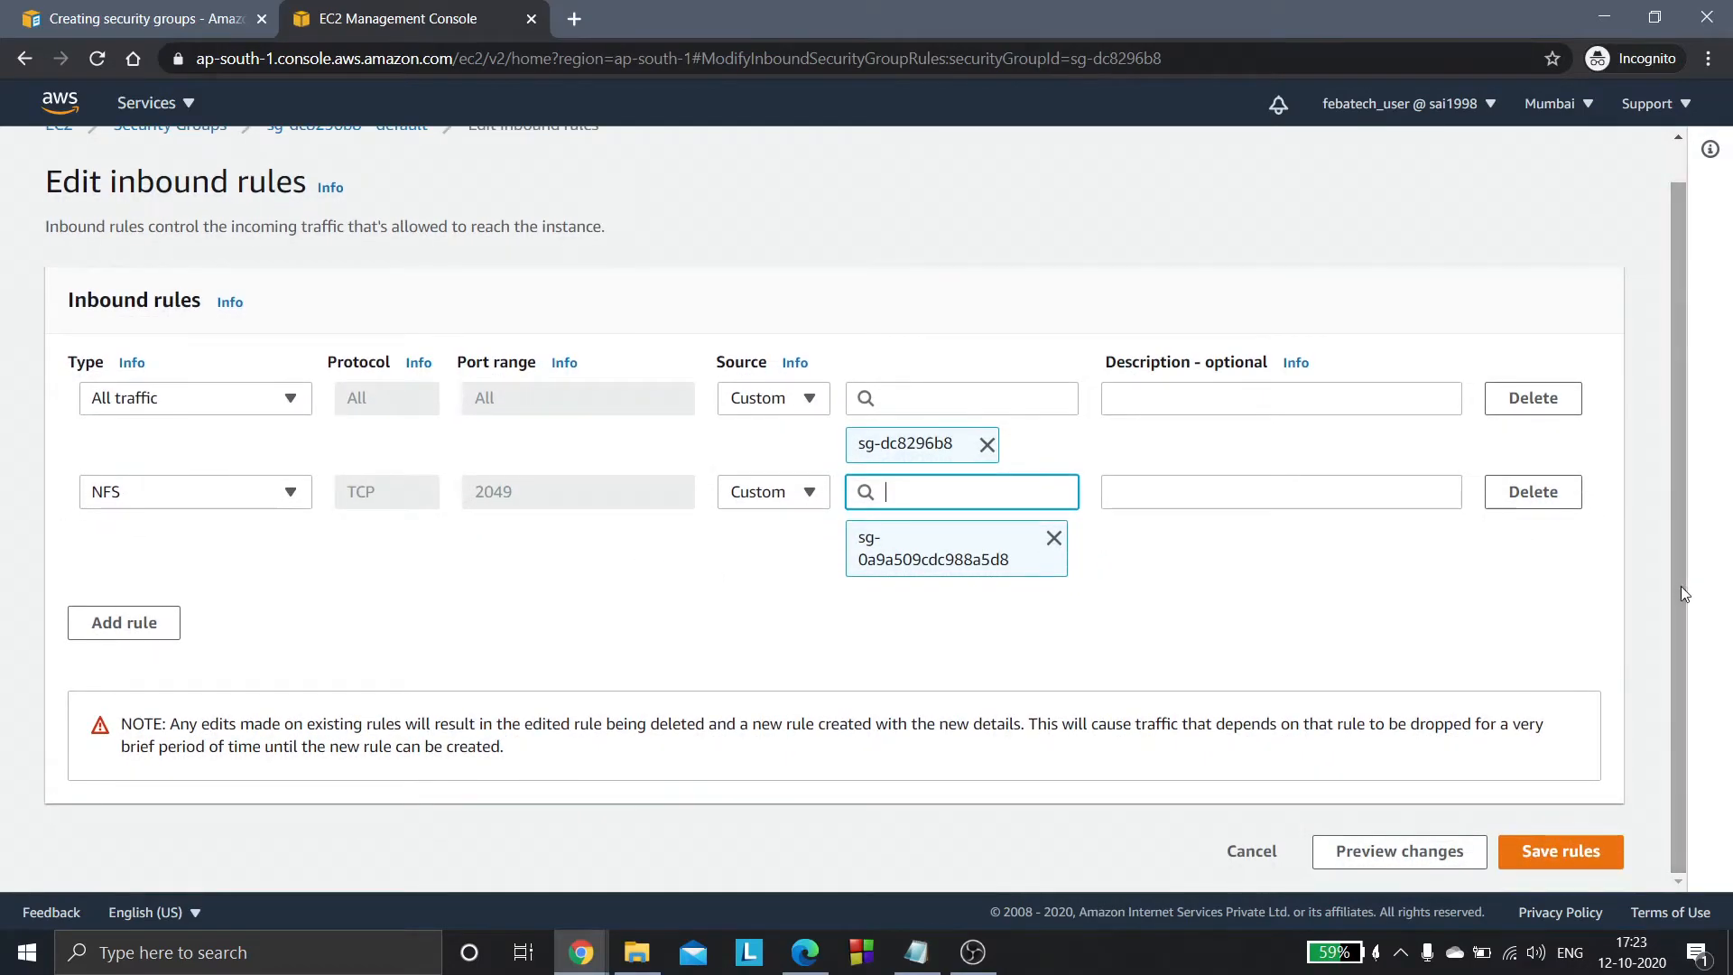
pyautogui.click(1584, 853)
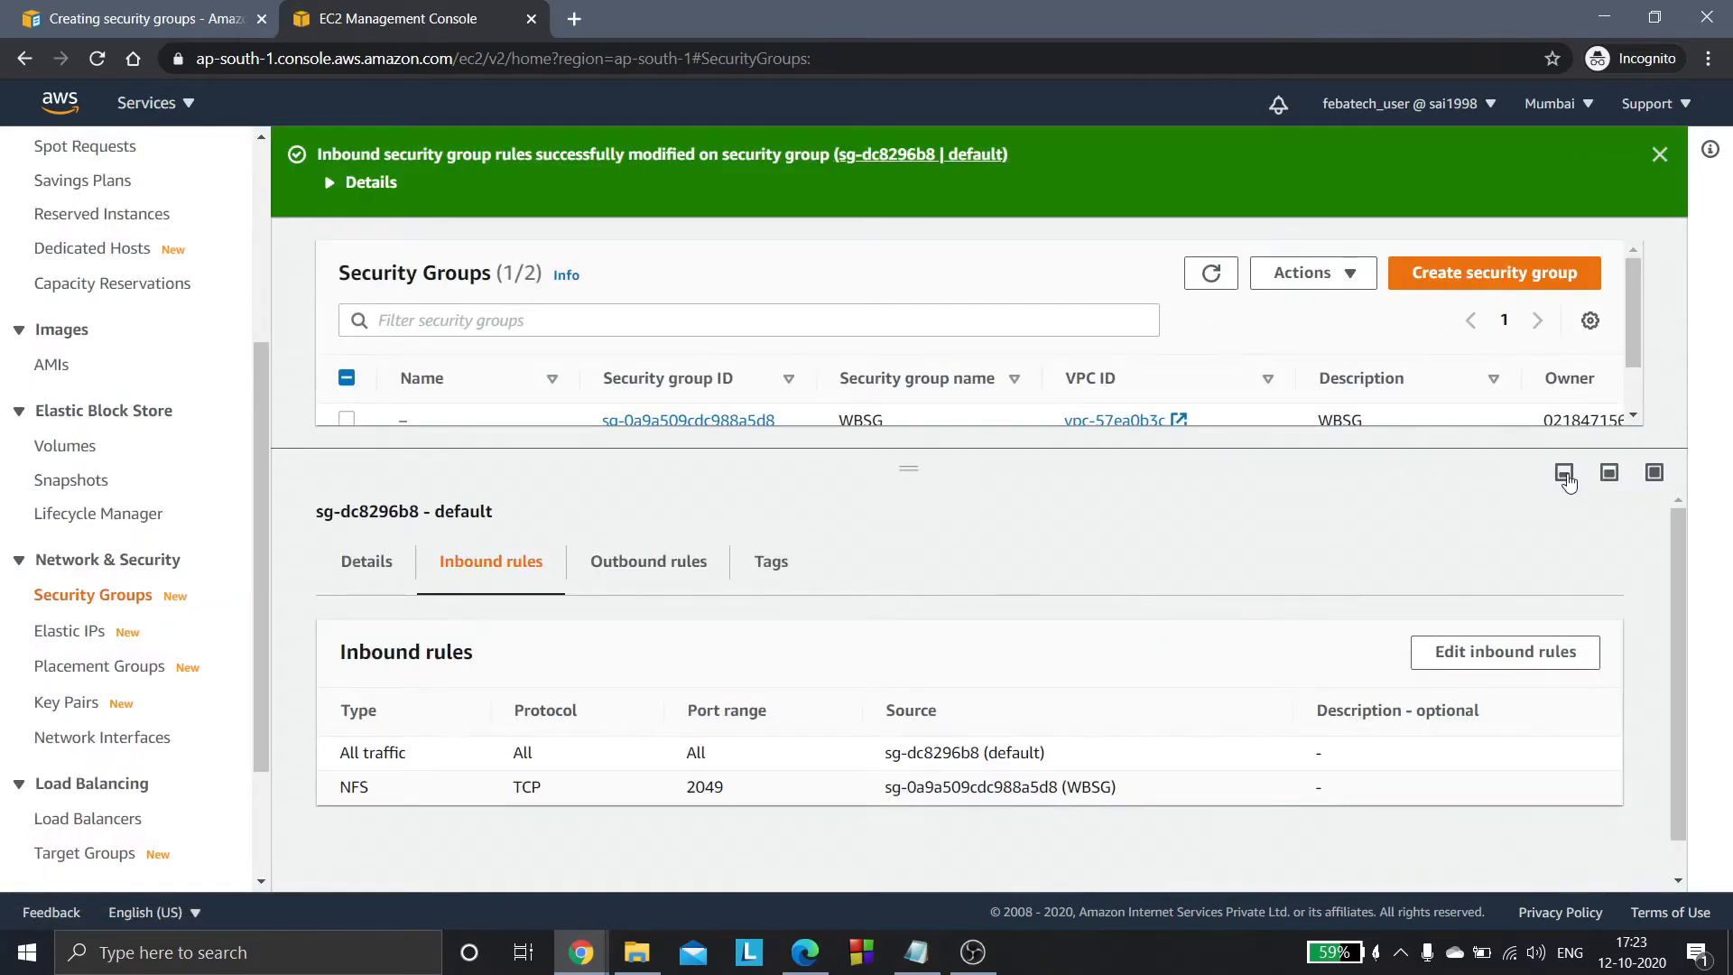
pyautogui.click(1564, 472)
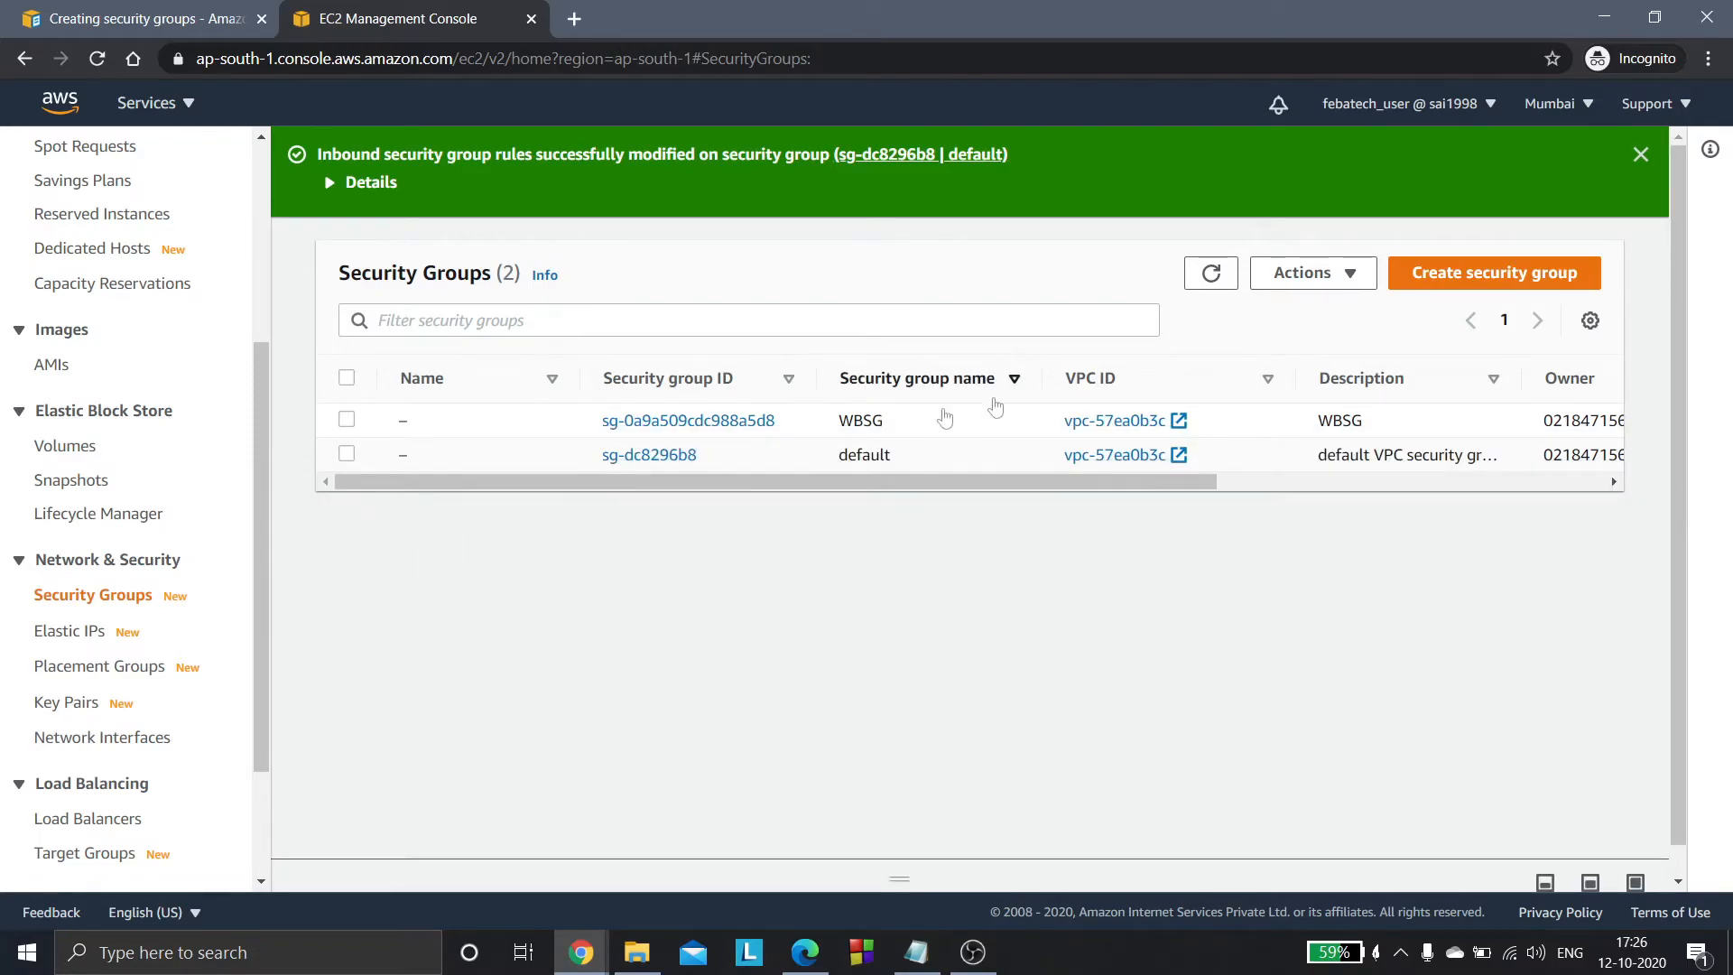
# - Review the inbound rules of the WBSG security group, then collapse its details and deselect it
pyautogui.doubleClick(876, 420)
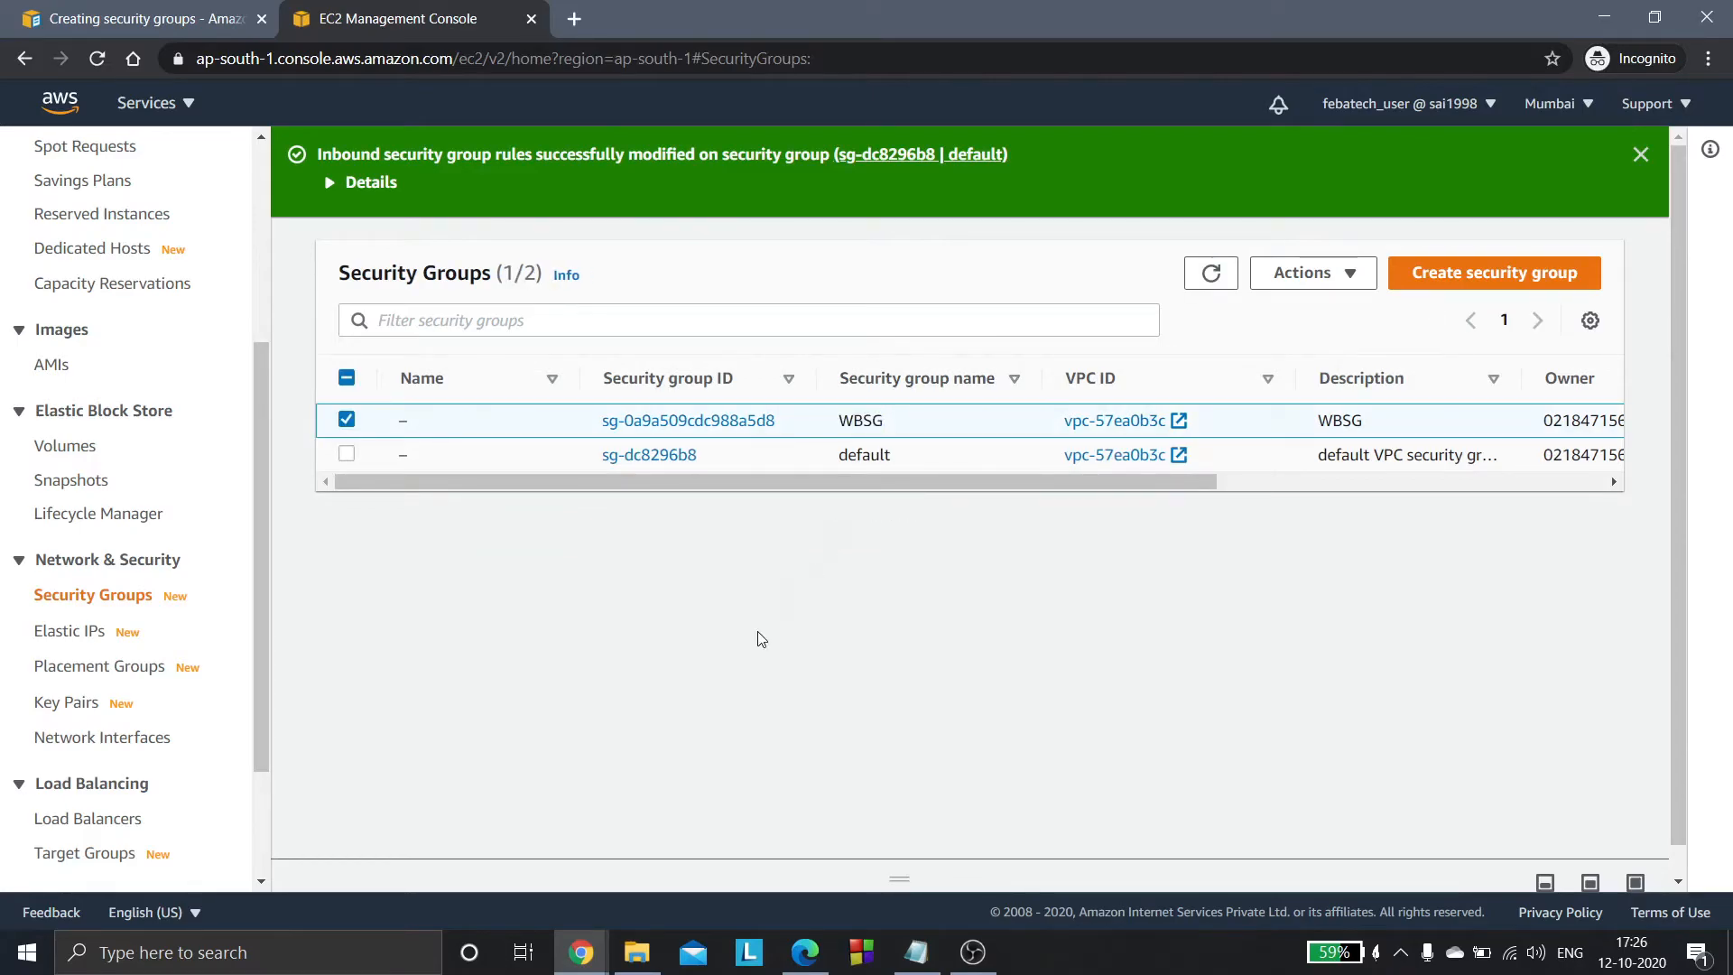
pyautogui.click(1647, 883)
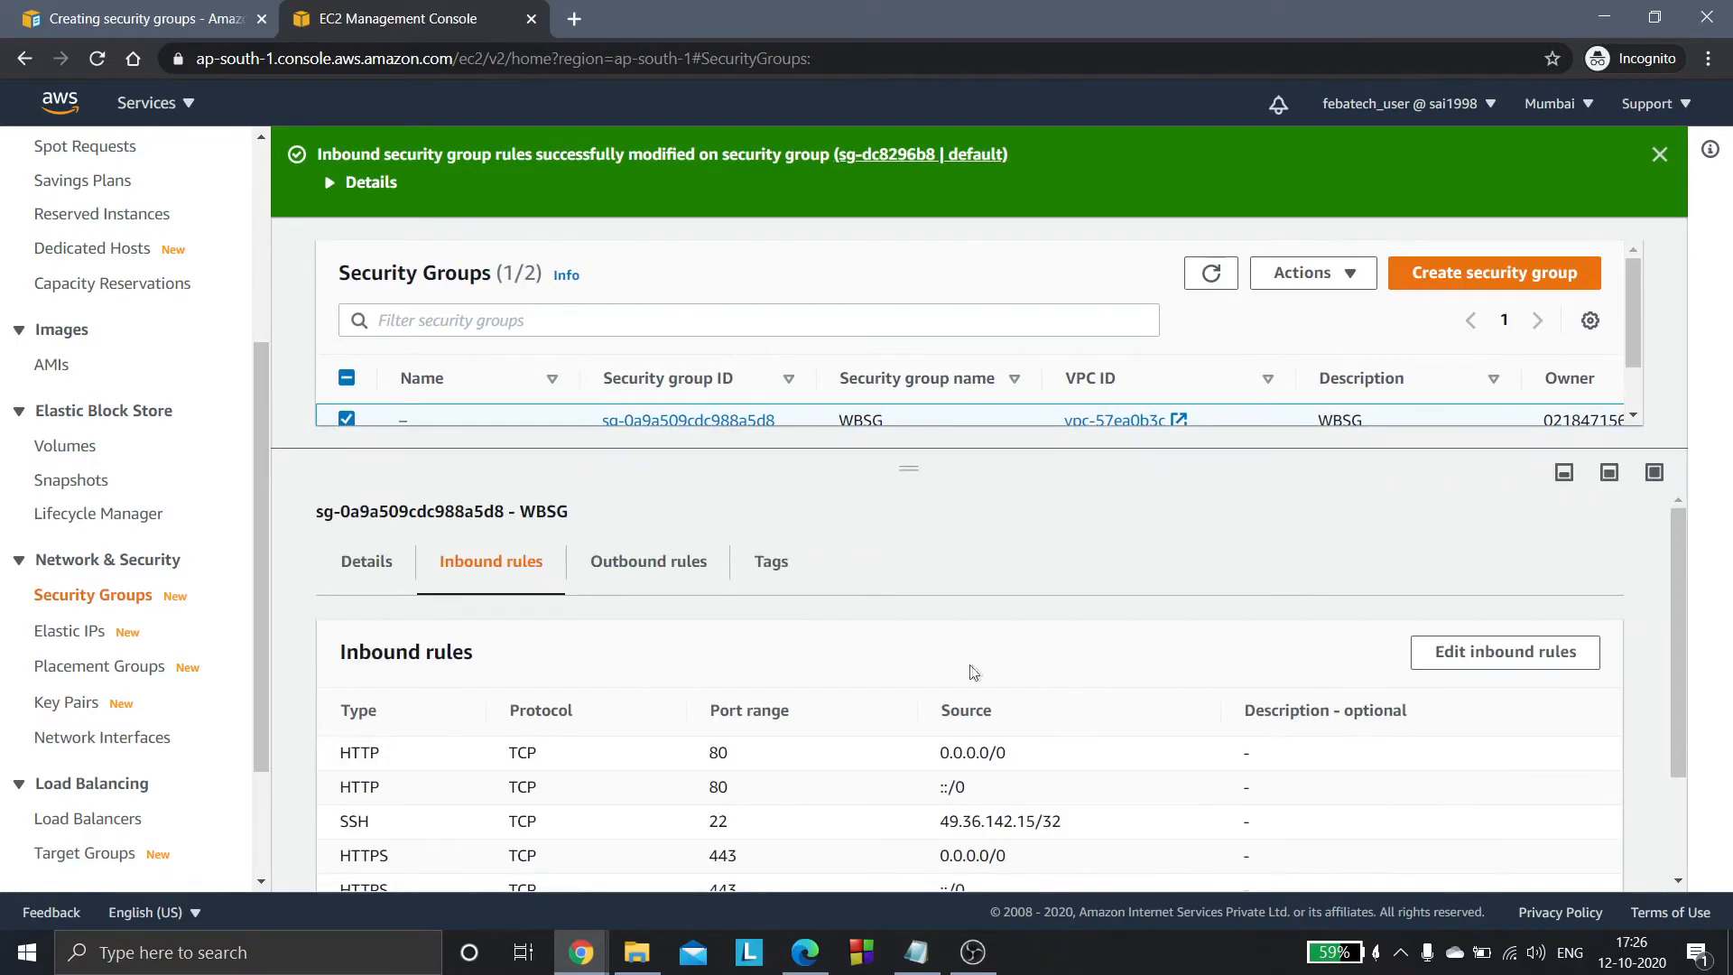
pyautogui.scroll(-2, 1679, 600)
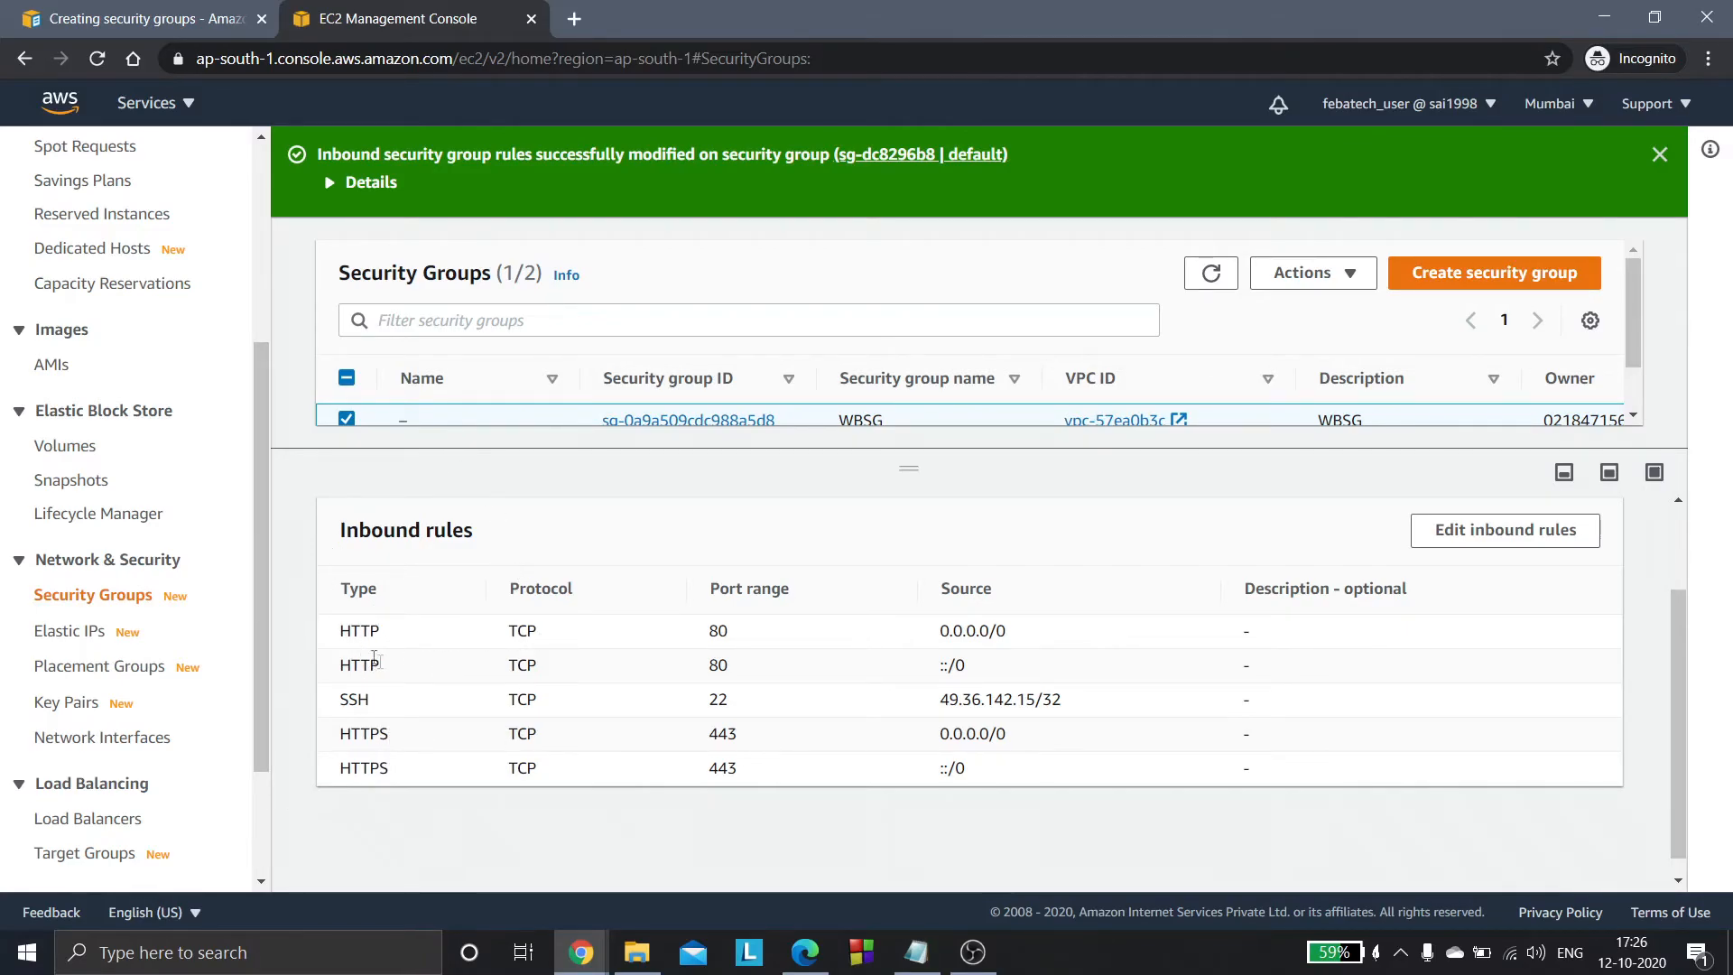
pyautogui.click(1566, 474)
pyautogui.click(346, 420)
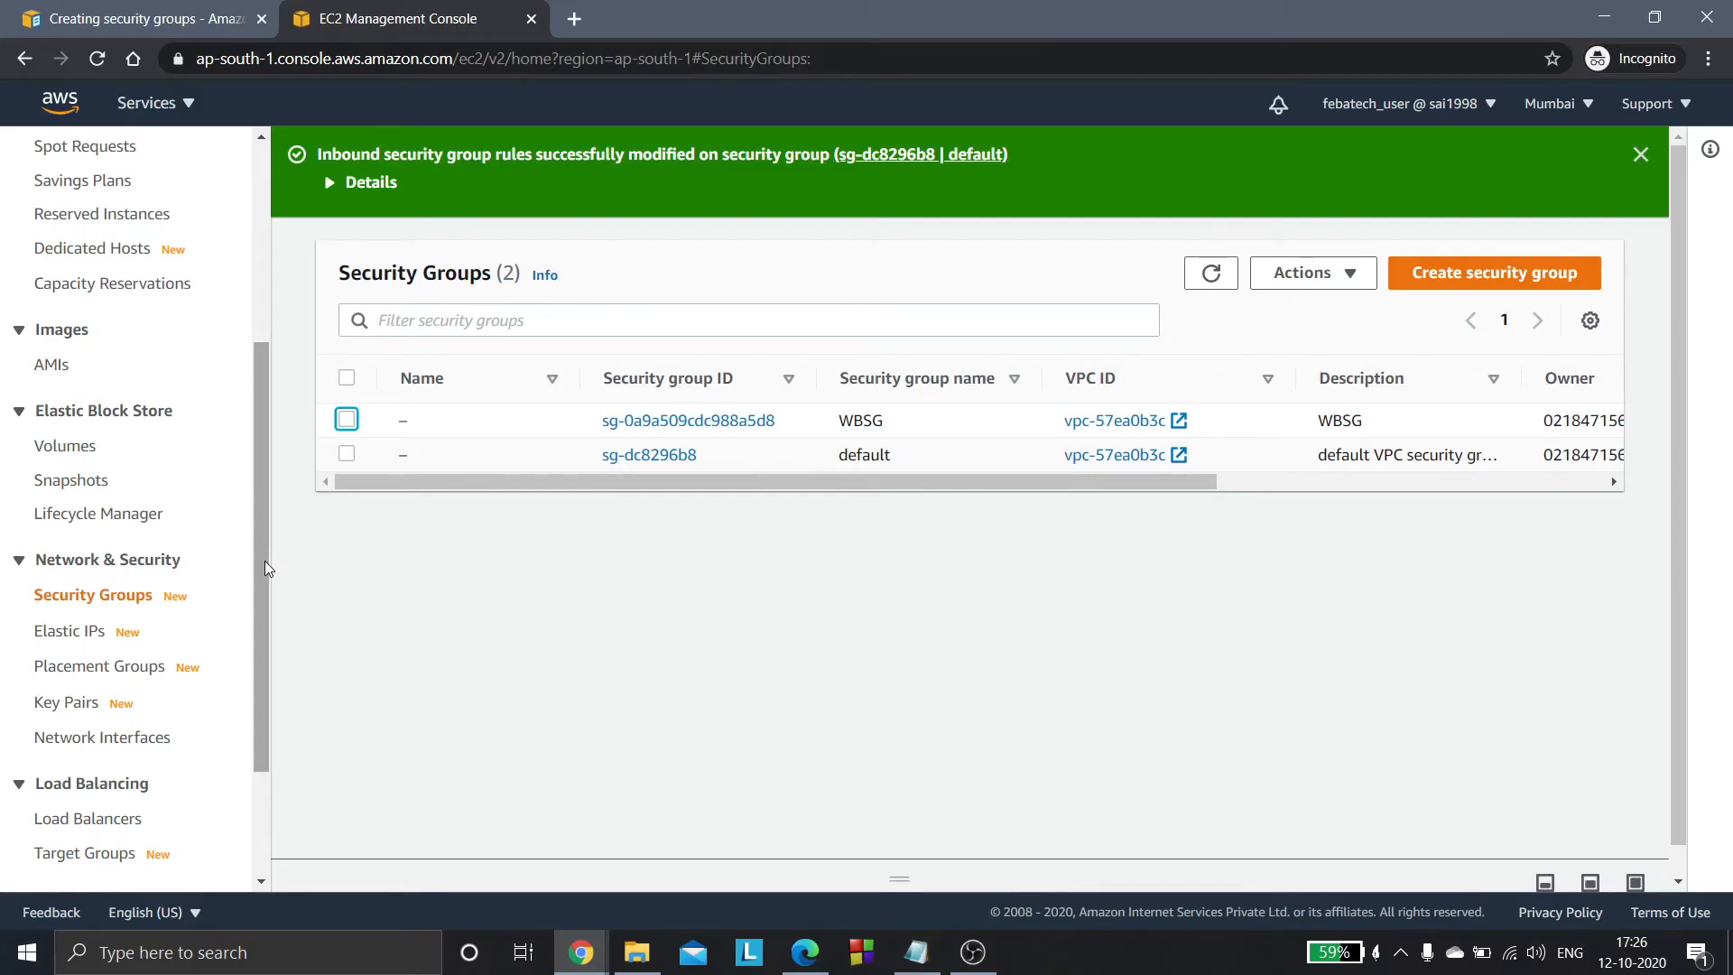
# - Return to the EC2 instances list and locate the server1 instance
pyautogui.moveTo(264, 561); pyautogui.dragTo(250, 378)
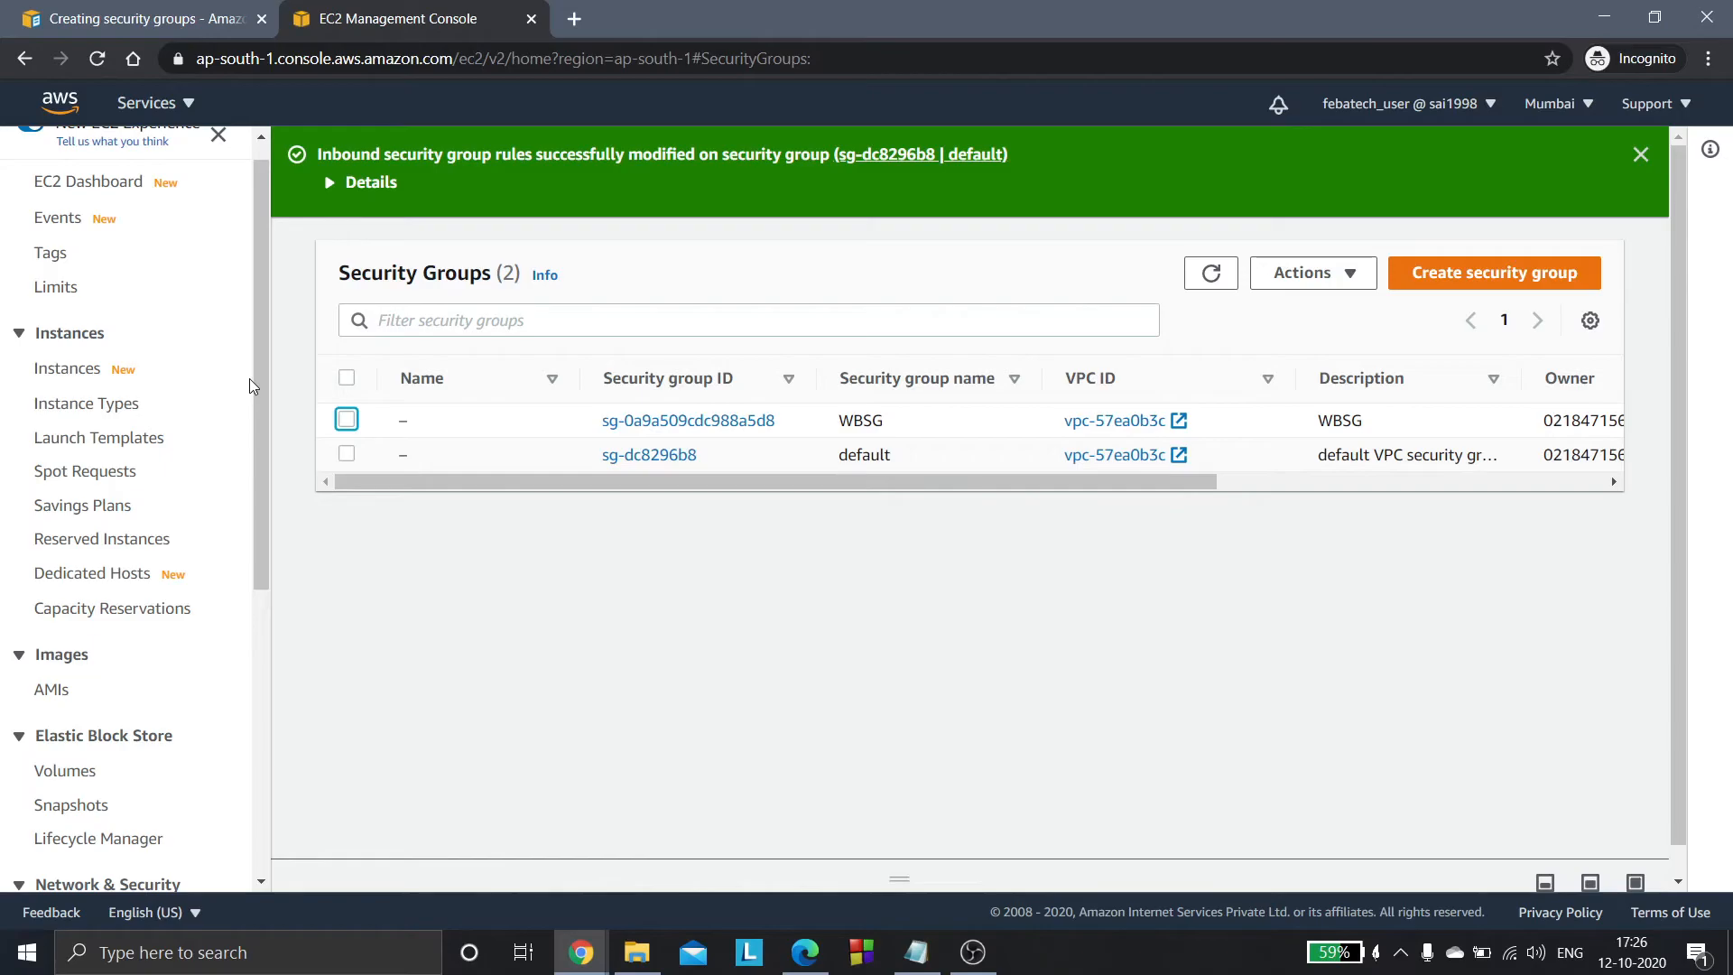
pyautogui.click(249, 377)
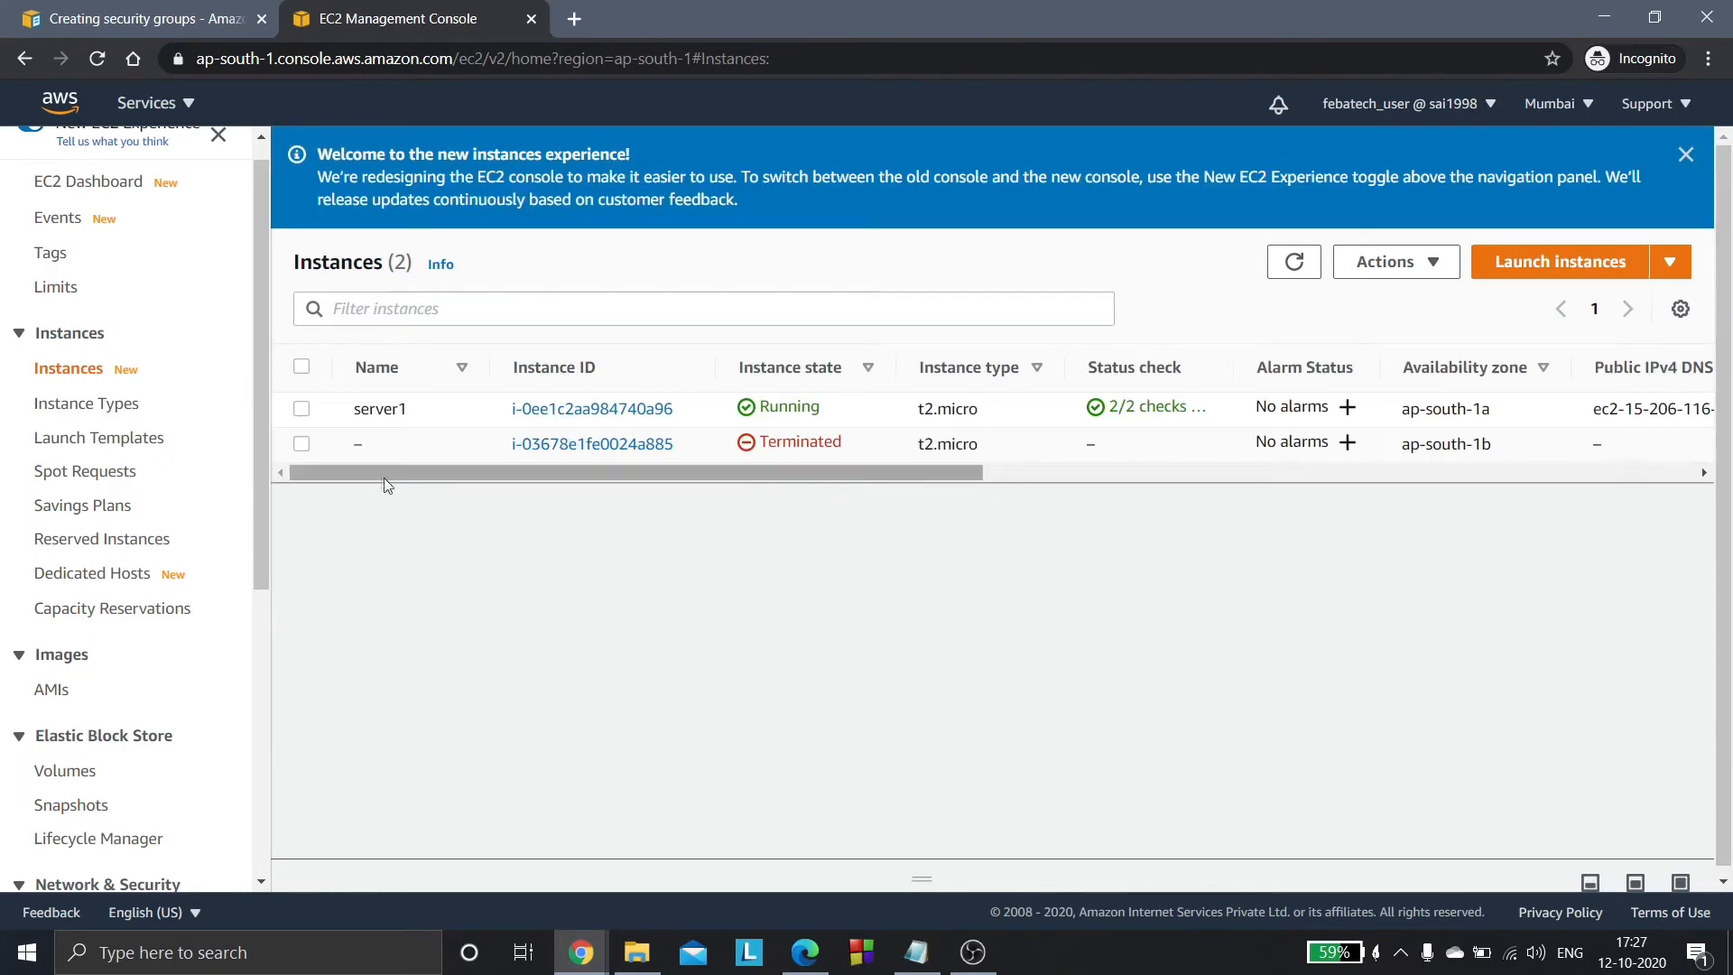
pyautogui.moveTo(352, 408); pyautogui.dragTo(415, 411)
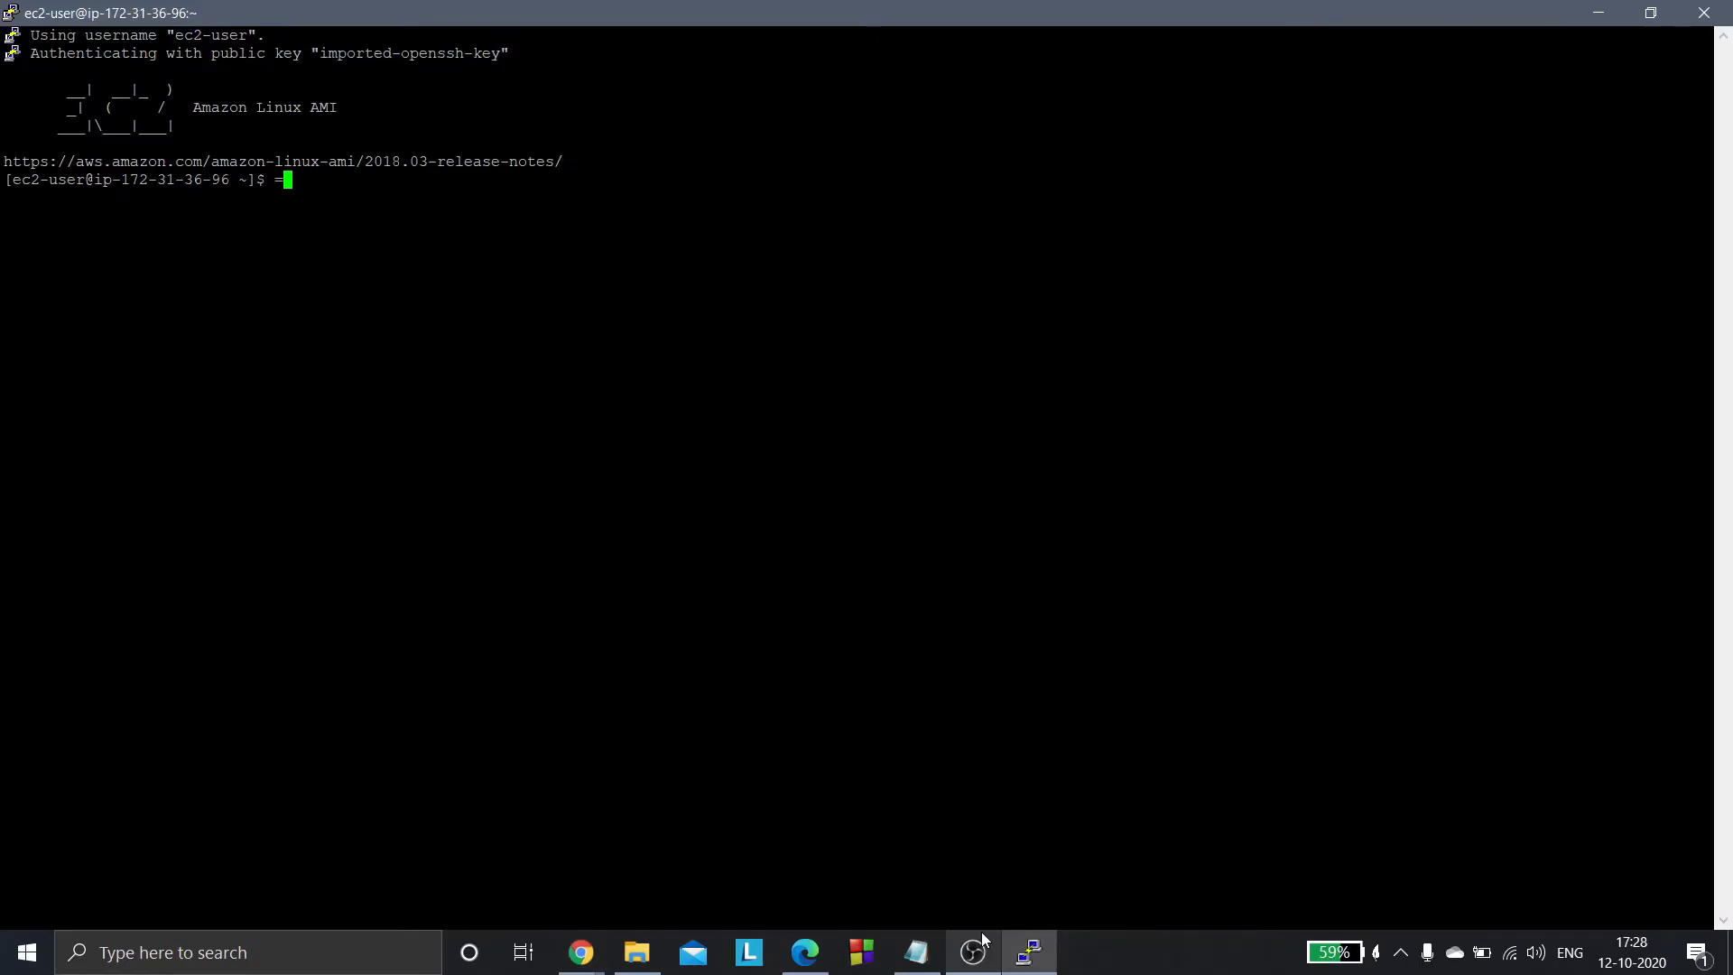
# - In the PuTTY session on the instance, switch to root with sudo su and list the mounted file systems with mount
pyautogui.press('BackSpace')
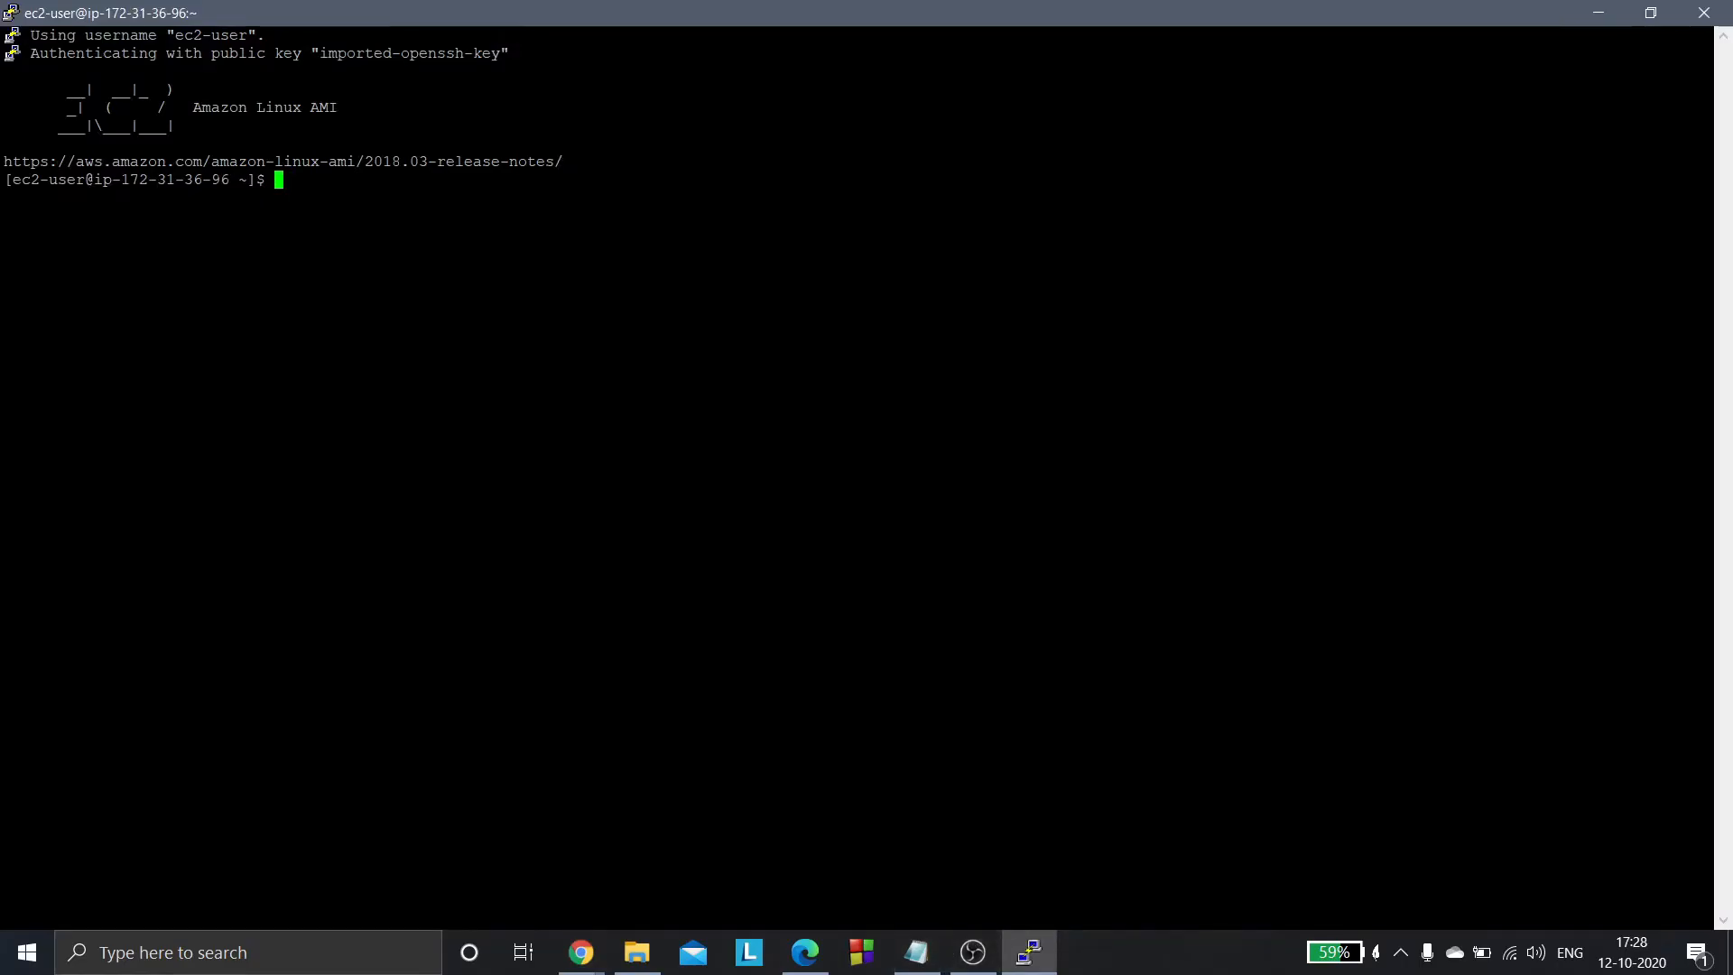
pyautogui.write('sudo su')
pyautogui.press('Return')
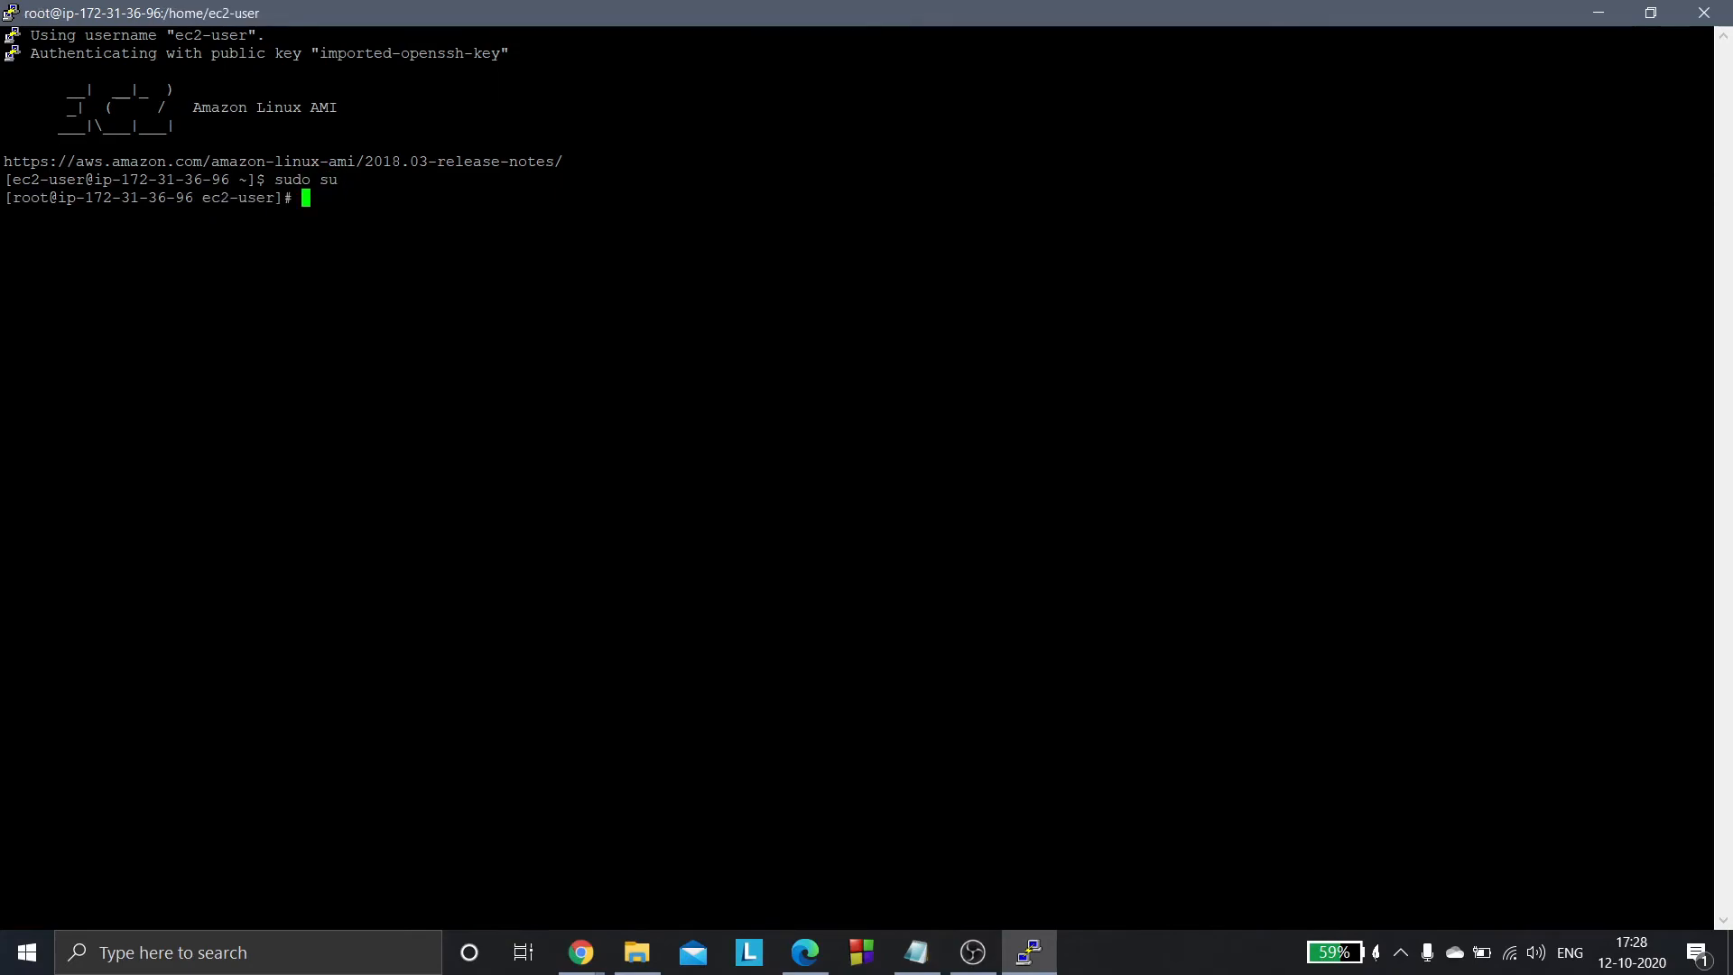
pyautogui.write('mount')
pyautogui.press('Return')
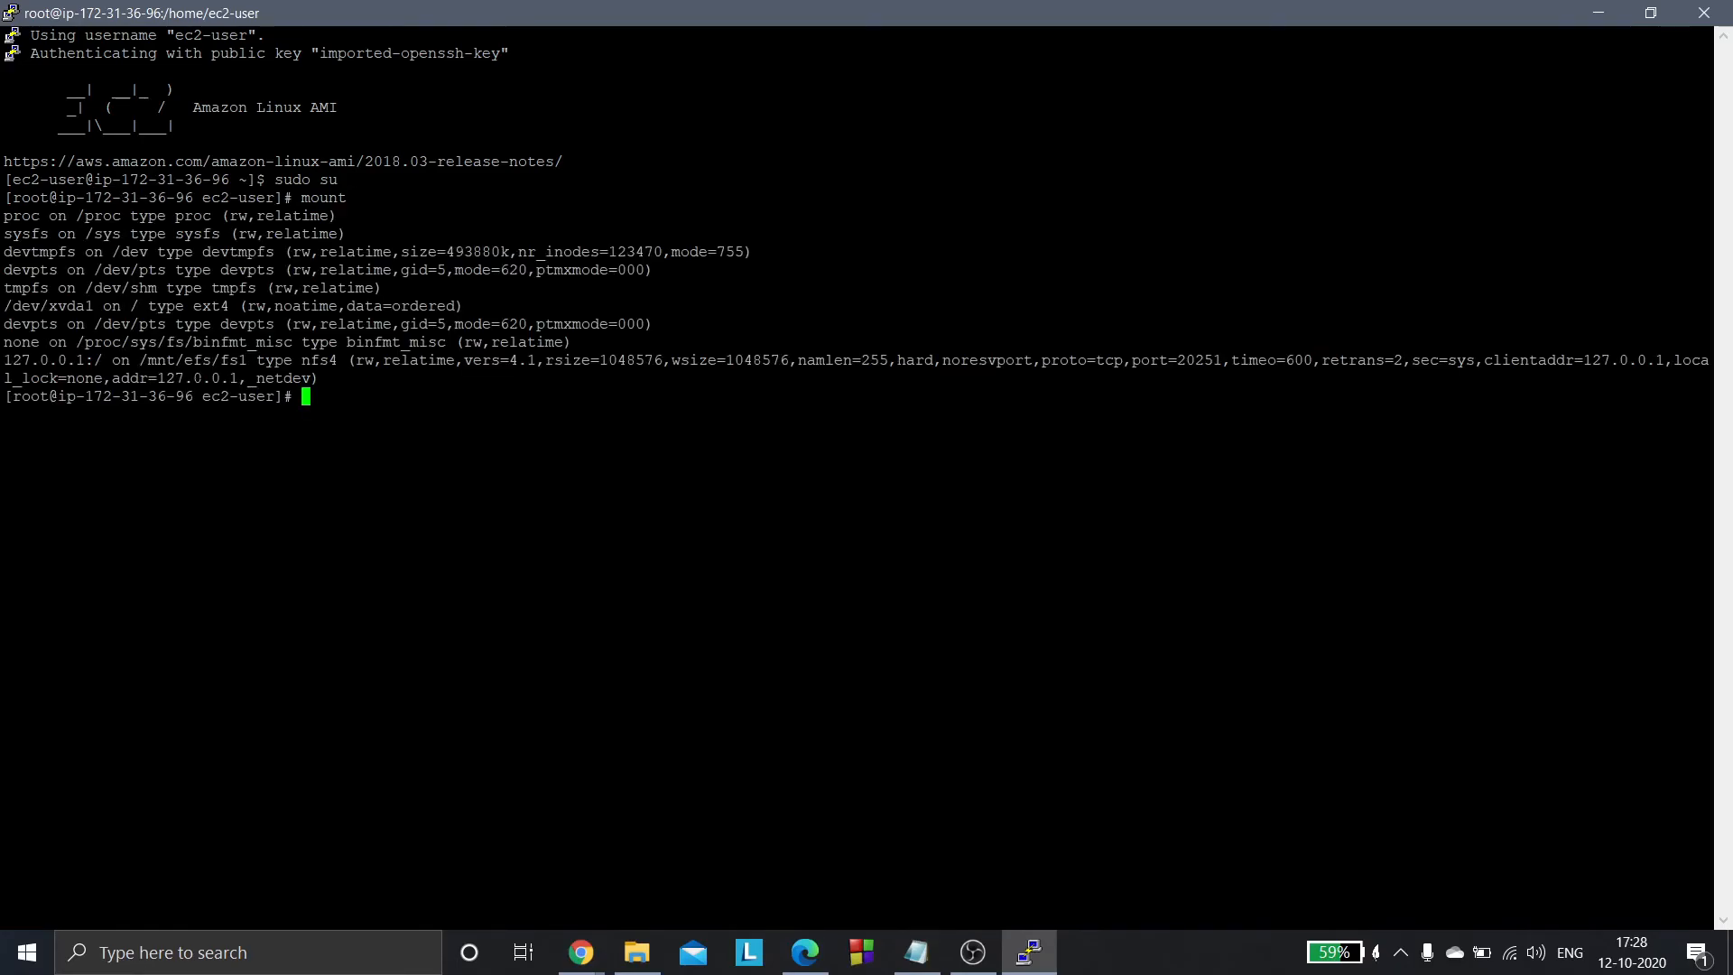
# - Examine the /mnt/efs/fs1 mount point entry in the mount output, leaving the command prompt empty
pyautogui.write('=')
pyautogui.moveTo(132, 361); pyautogui.dragTo(244, 360)
pyautogui.click(246, 361)
pyautogui.press('BackSpace')
pyautogui.moveTo(140, 360); pyautogui.dragTo(246, 360)
pyautogui.click(249, 362)
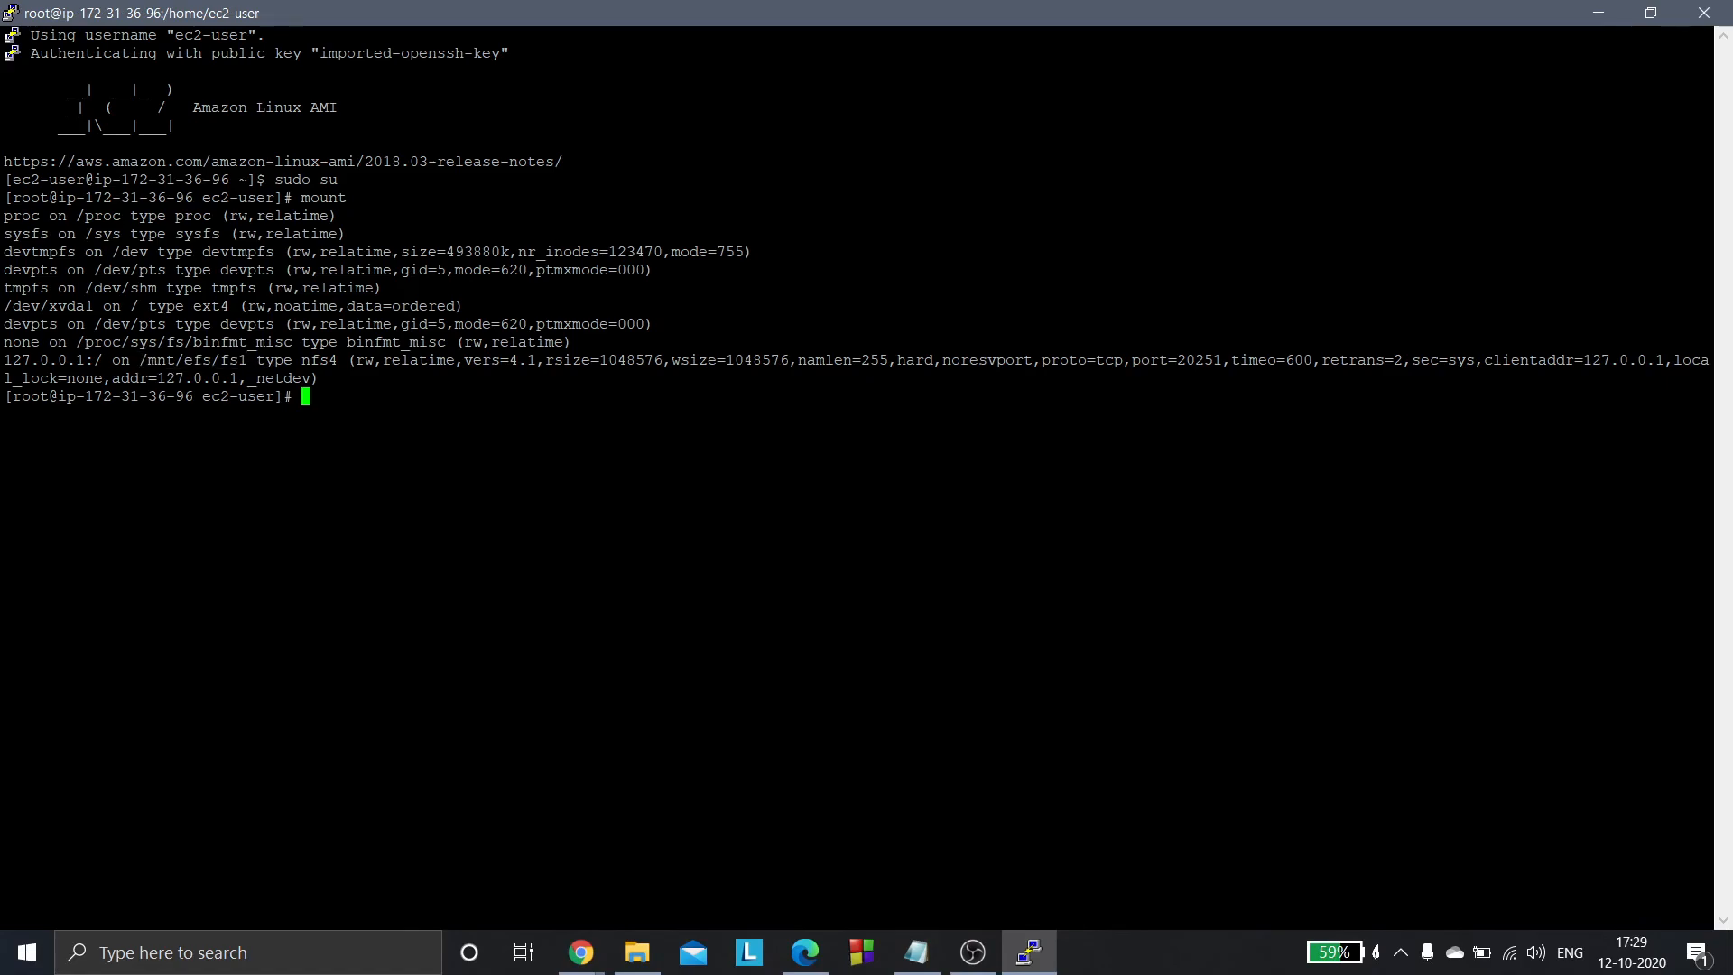